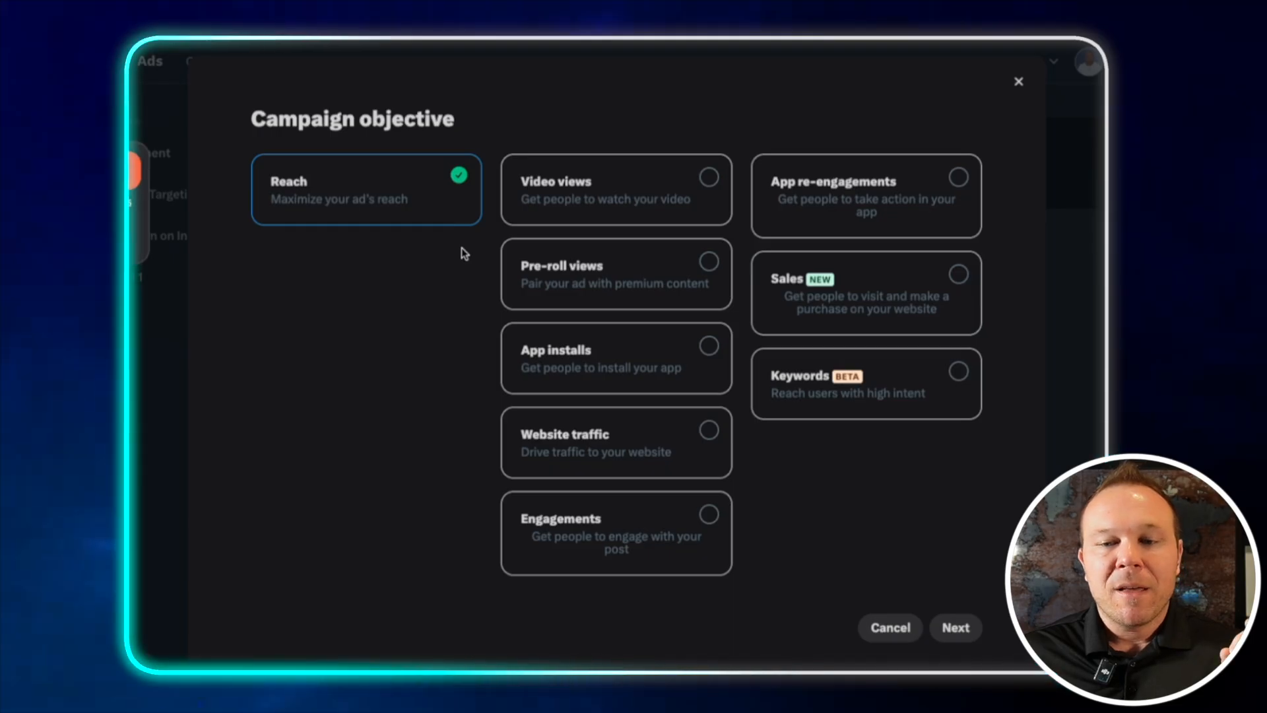
Confirm the Reach objective, name the campaign TOF - Reach - Date, copy that name and continue to the ad group
left_click(955, 624)
left_click(697, 428)
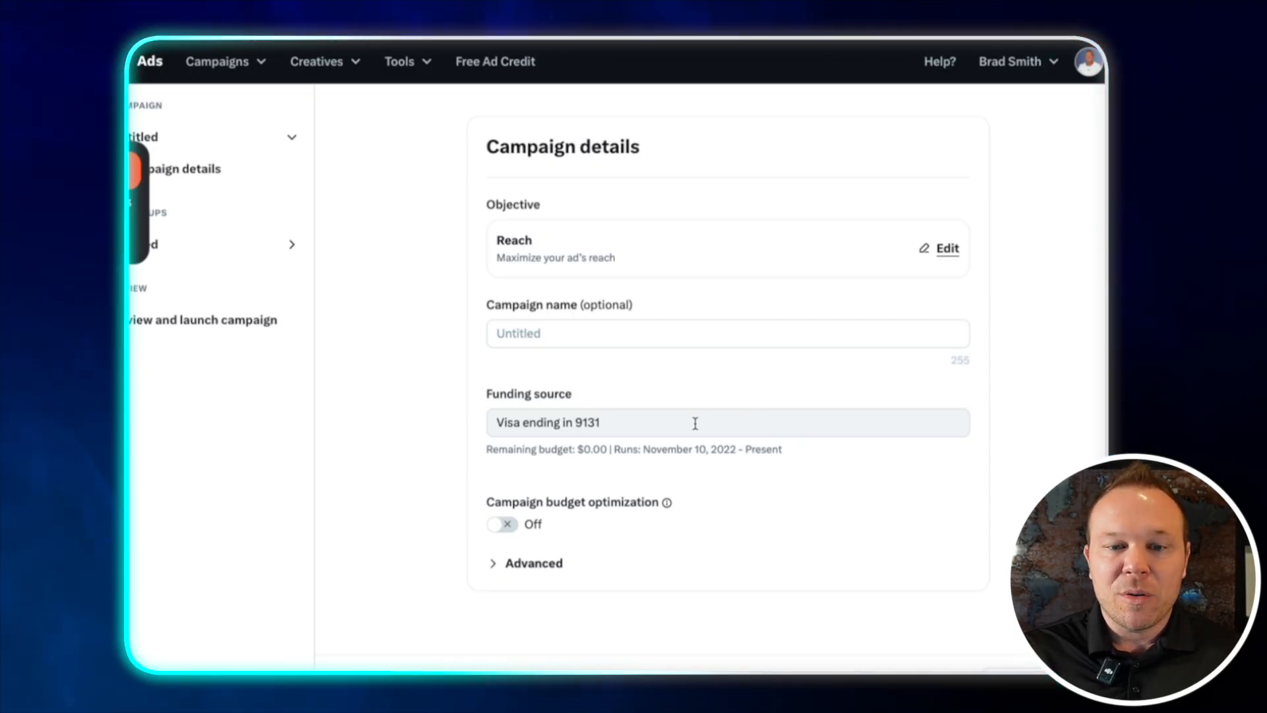
left_click(635, 342)
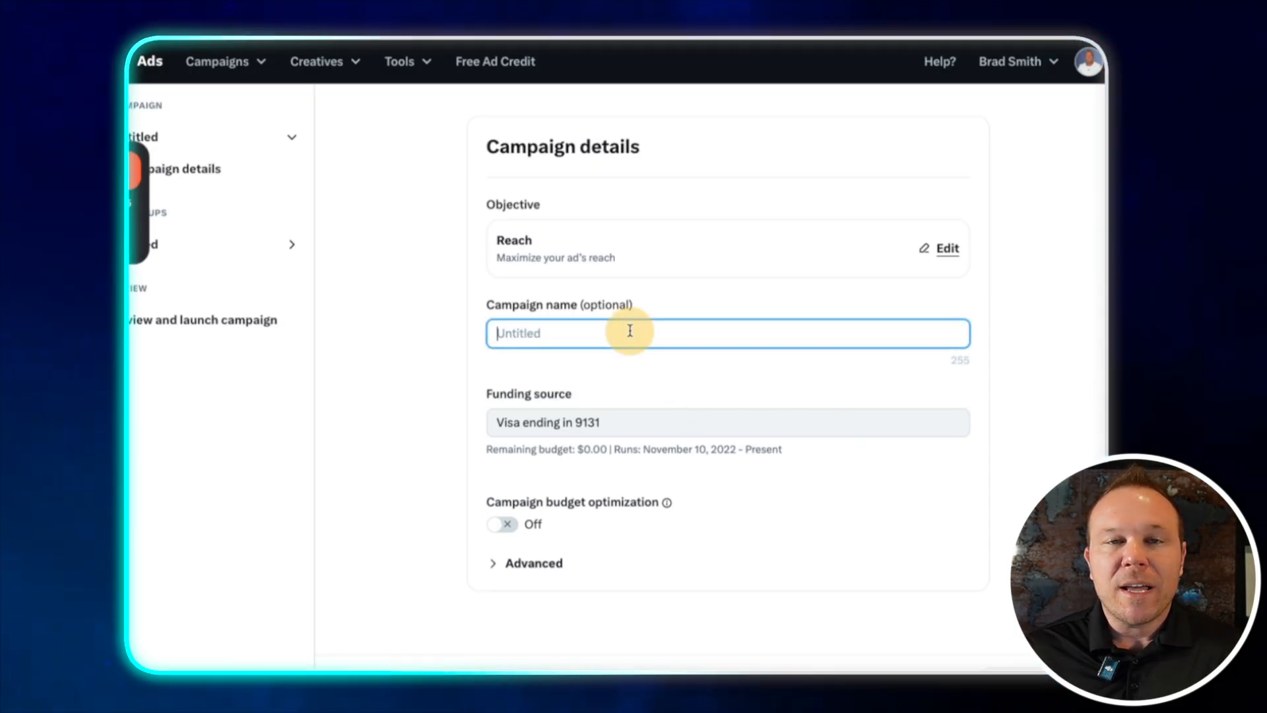
type("TO")
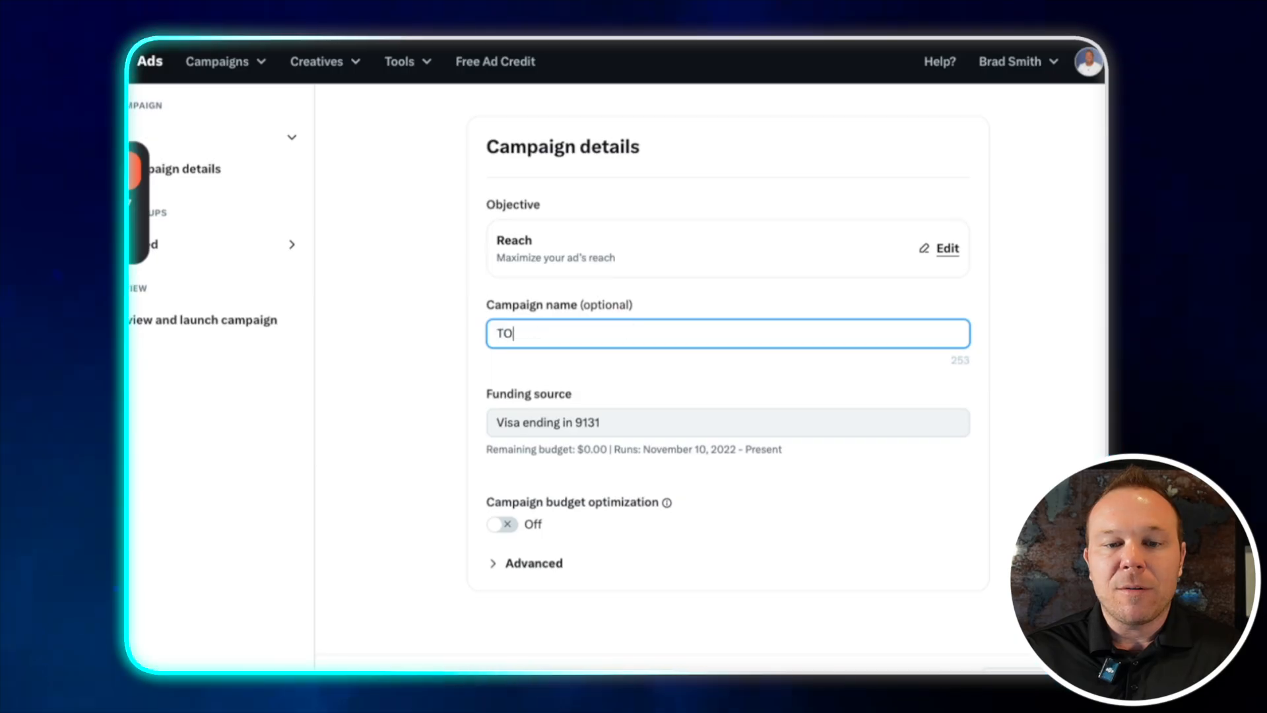
type("F - Reach")
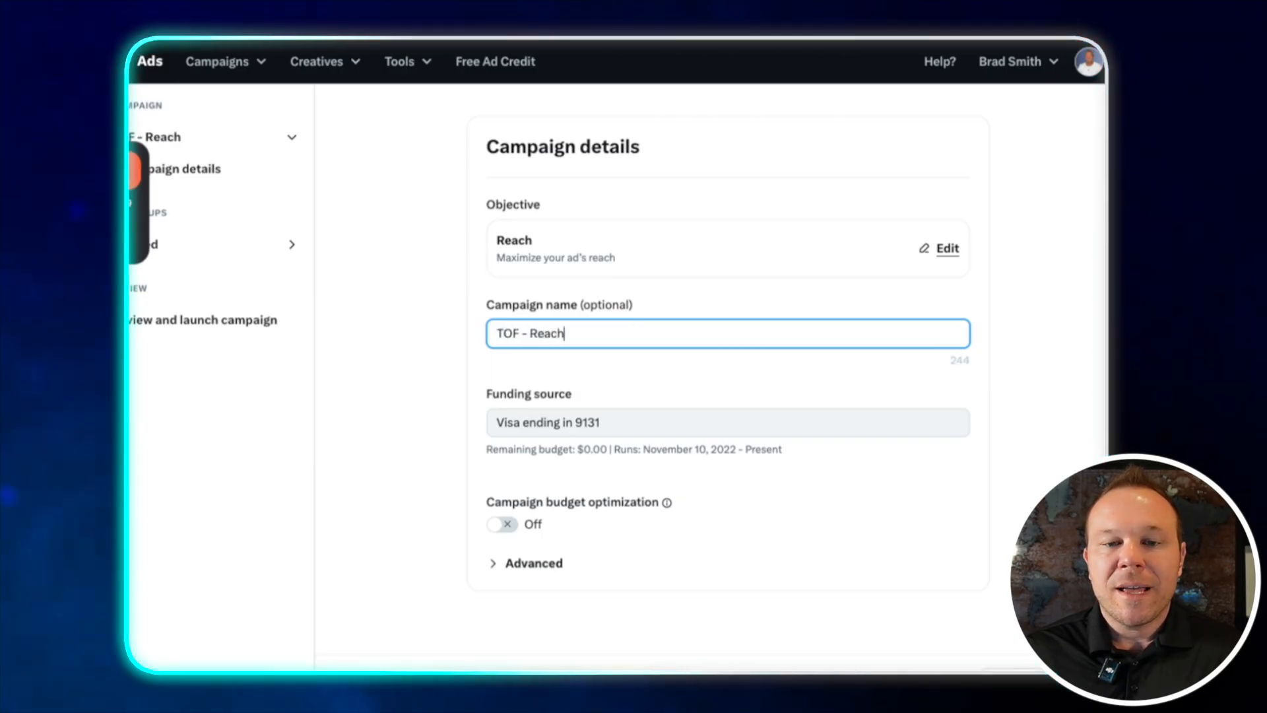
type(" - Date")
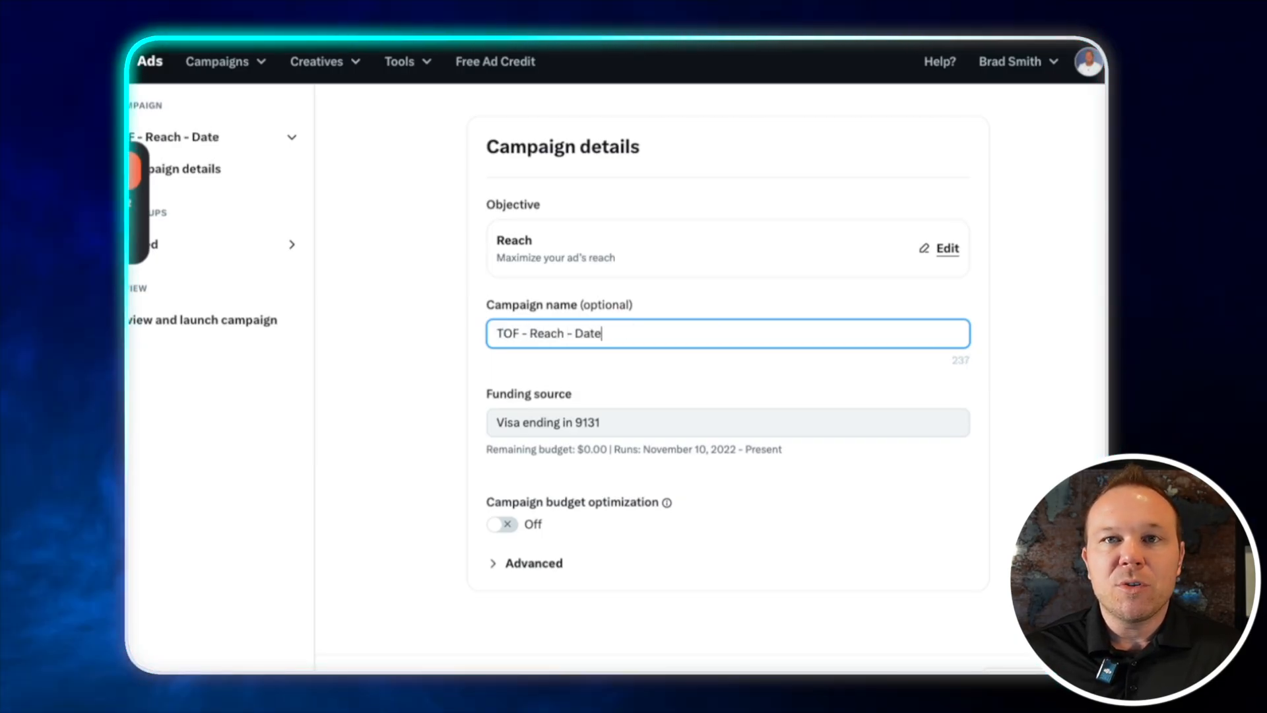
key("ctrl+a")
key("ctrl+c")
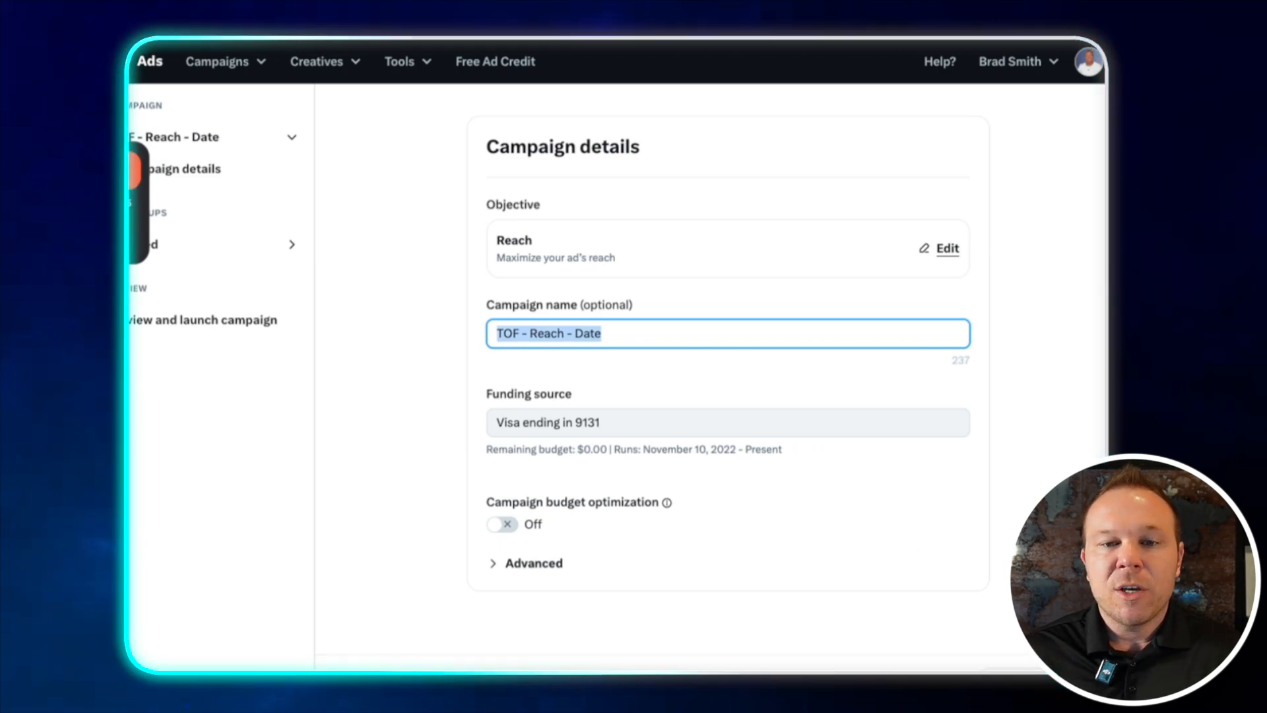
left_click(459, 672)
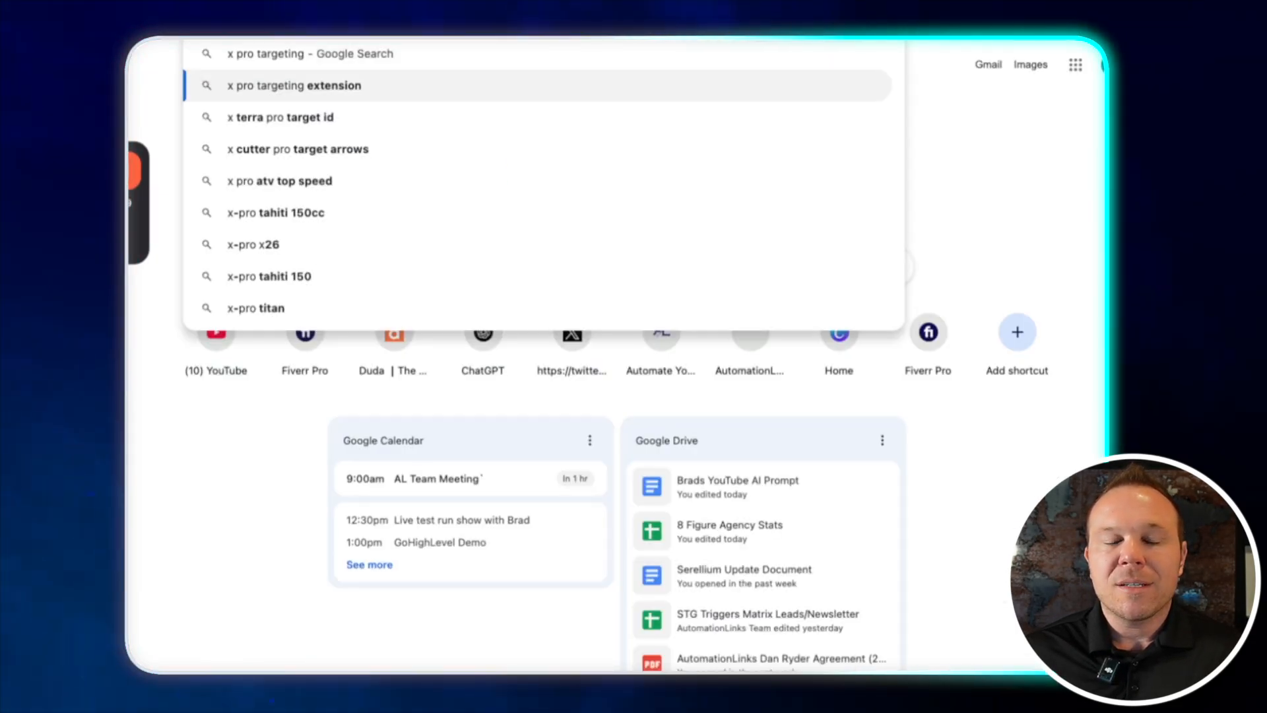
Search the web for the x pro targeting extension and look over the results
key("Return")
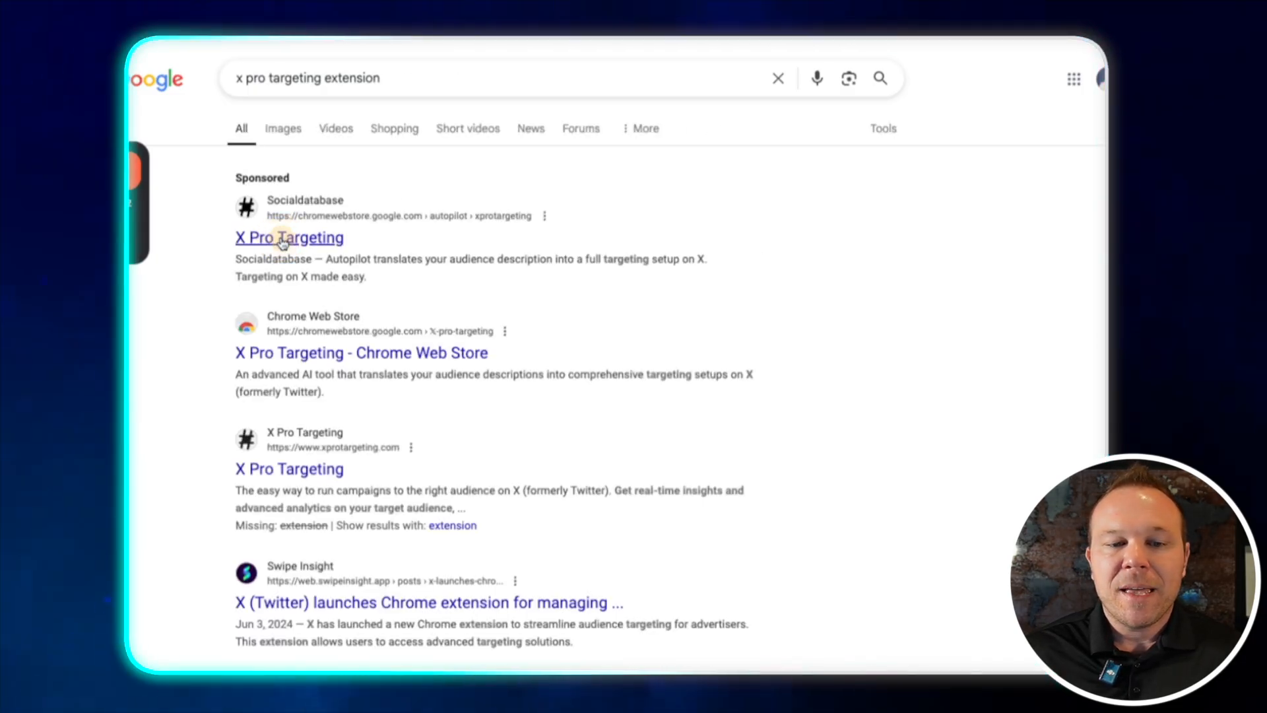
left_click(424, 355)
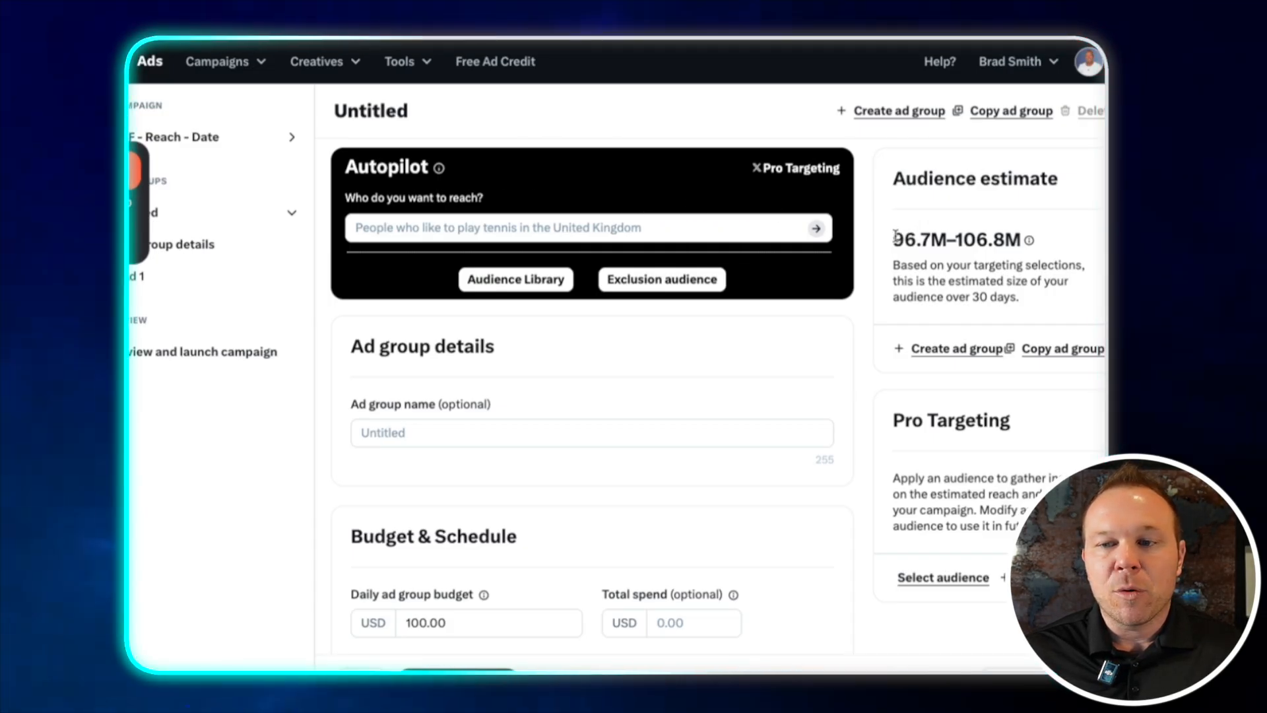
left_click_drag(891, 239, 1052, 238)
left_click(927, 223)
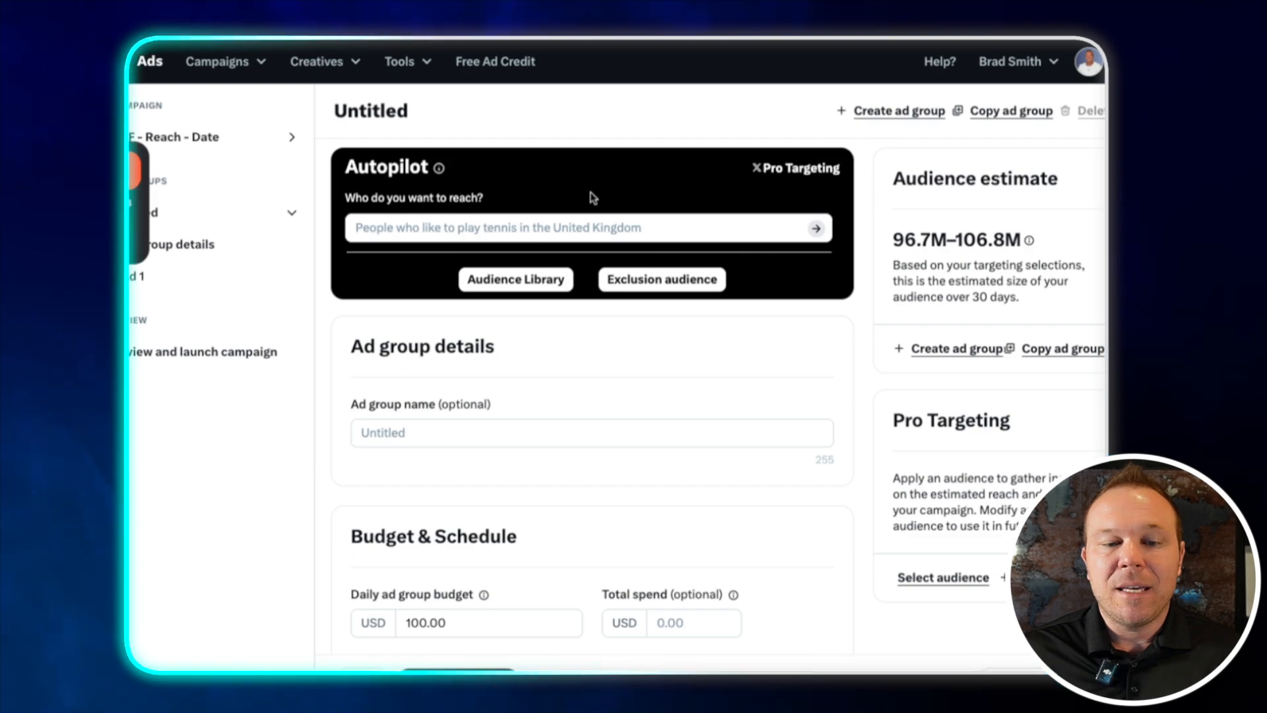
Paste the copied name TOF - Reach - Date as the ad group name
scroll(588, 198, "down", 4)
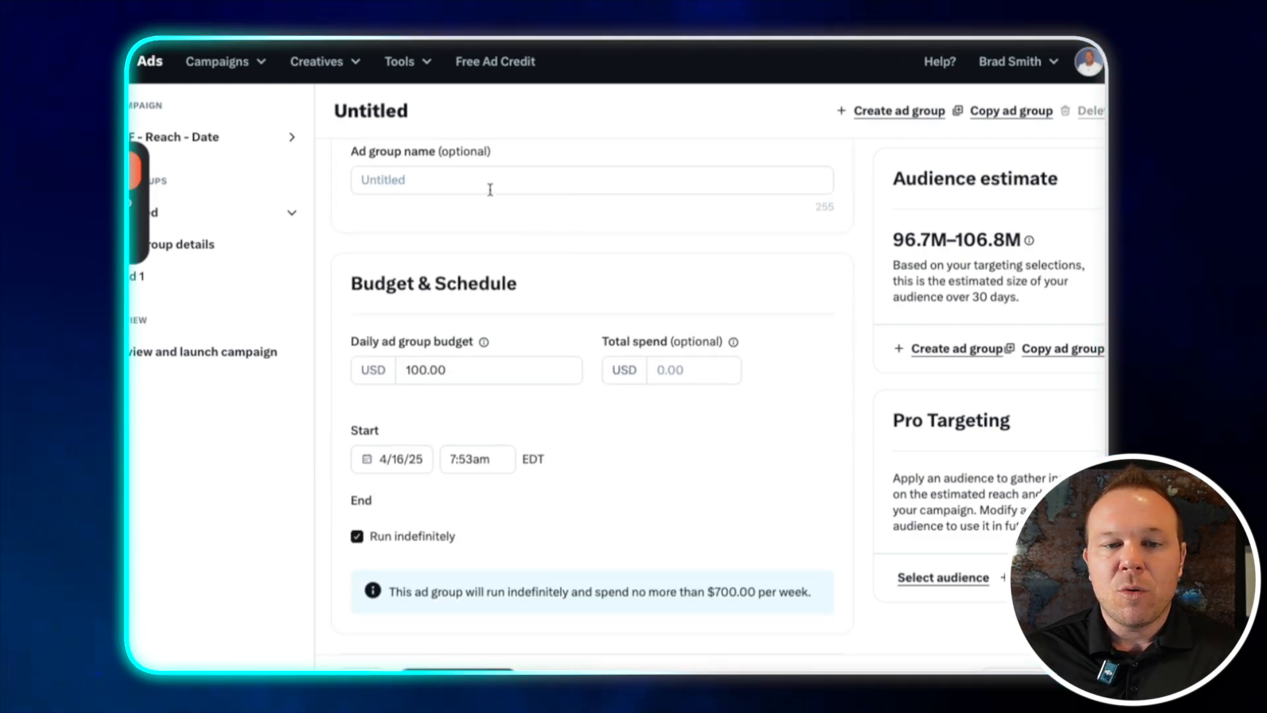
left_click(491, 190)
key("ctrl+v")
Set the daily ad group budget to 5.00 USD
scroll(541, 235, "down", 2)
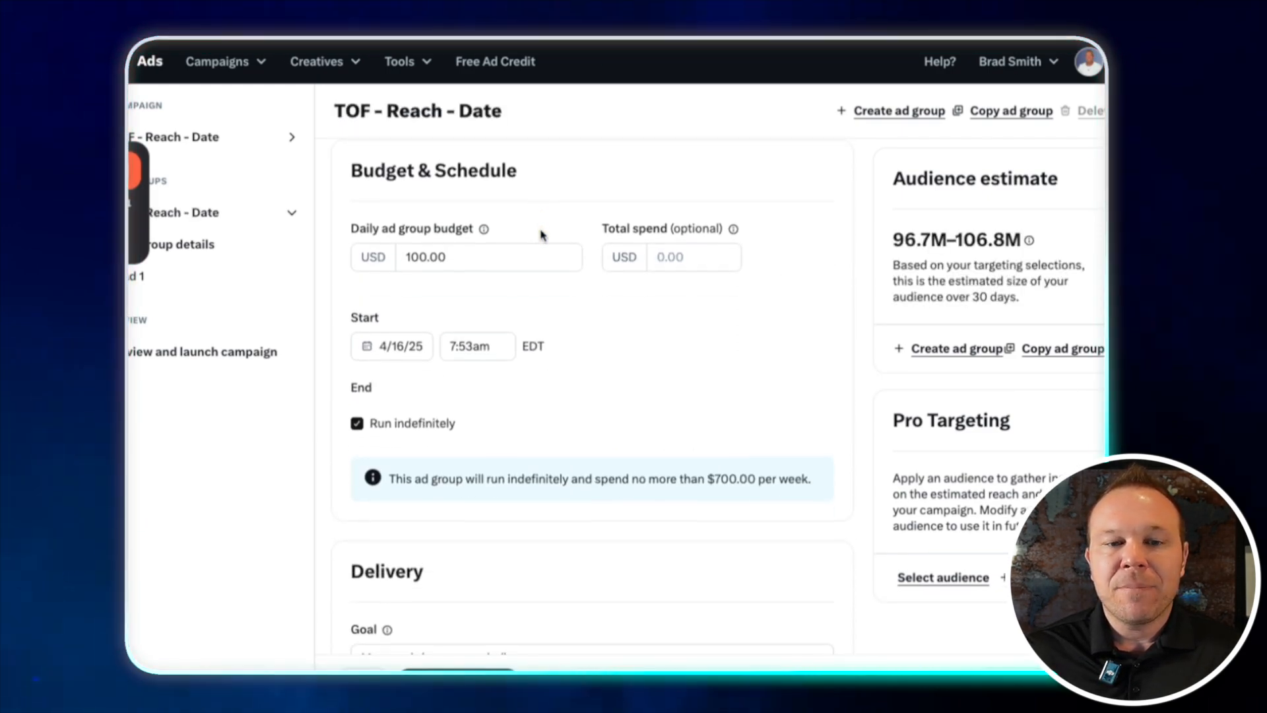
double_click(422, 256)
type("5.00")
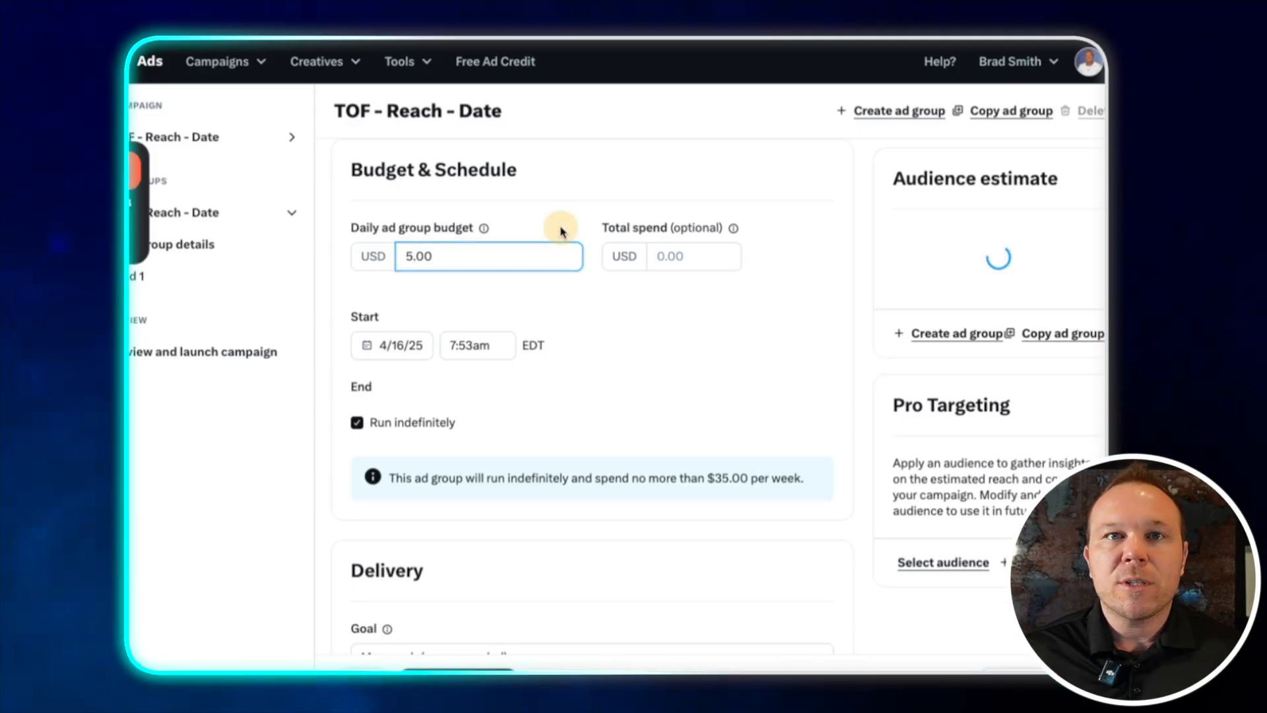
left_click(562, 230)
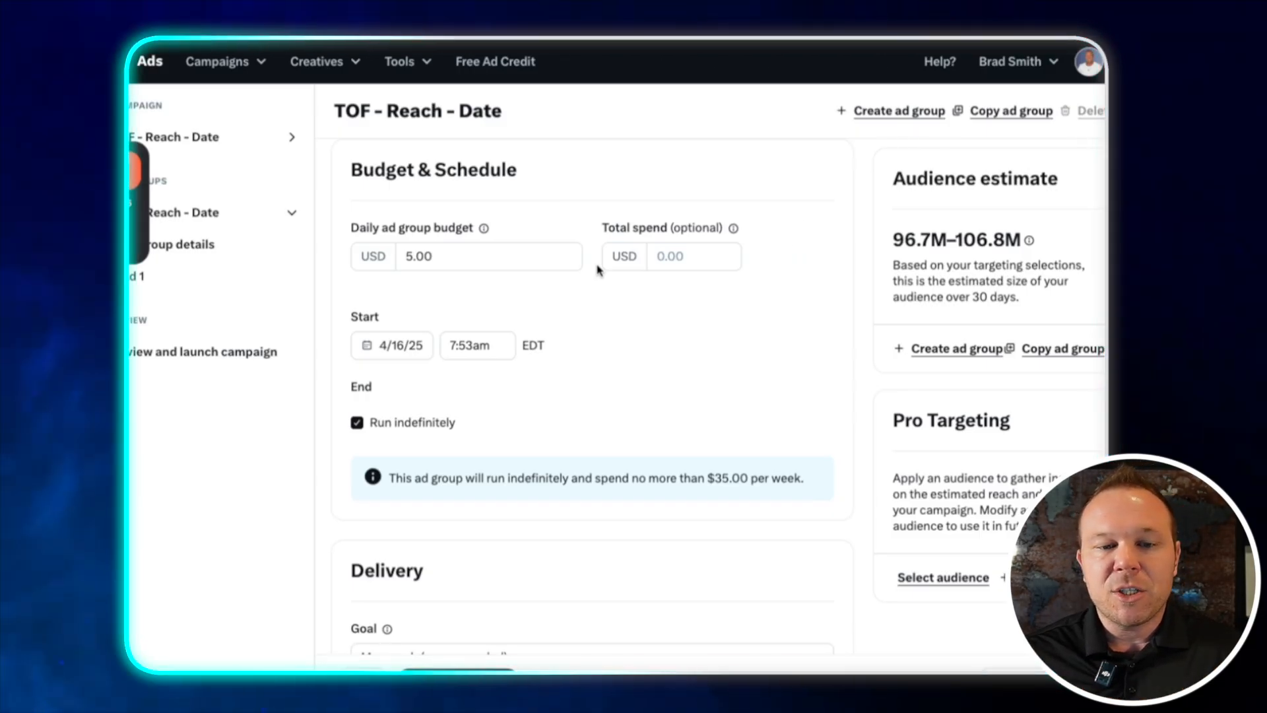
Set the account brand safety sensitivity to Limited and reopen the controls to check it
scroll(599, 282, "down", 5)
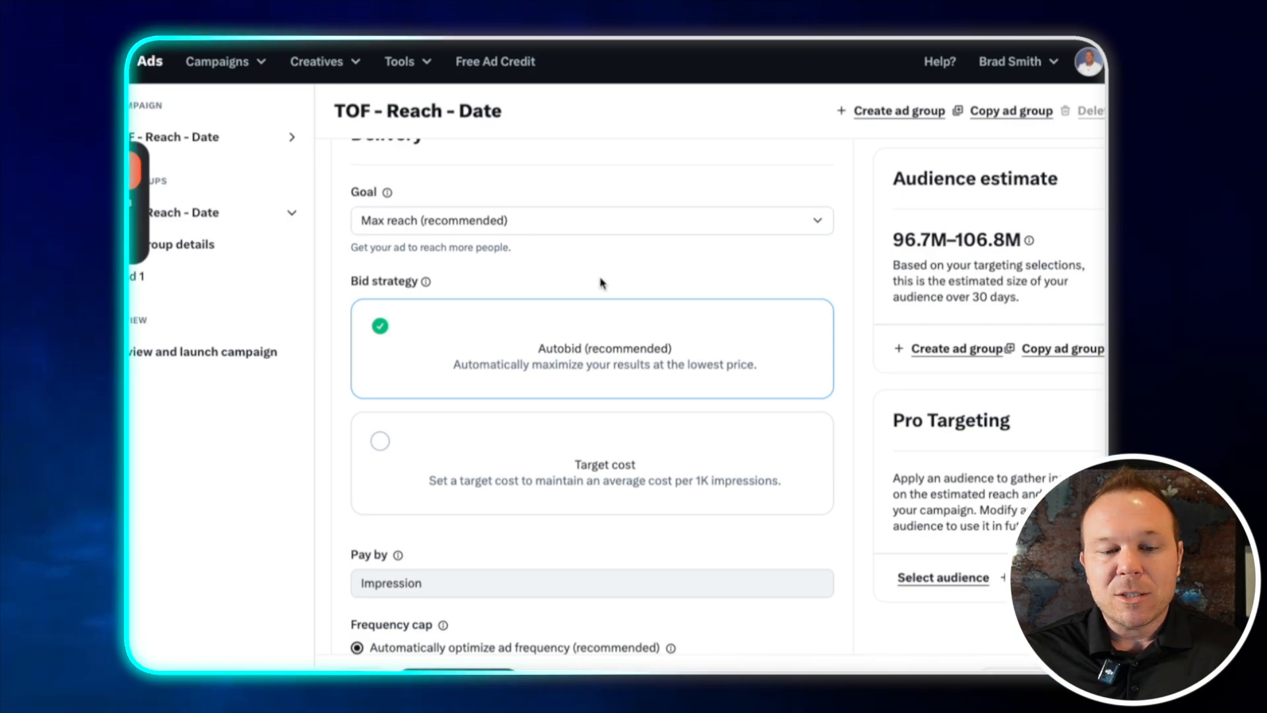
scroll(601, 282, "down", 3)
scroll(602, 282, "down", 3)
scroll(600, 276, "down", 1)
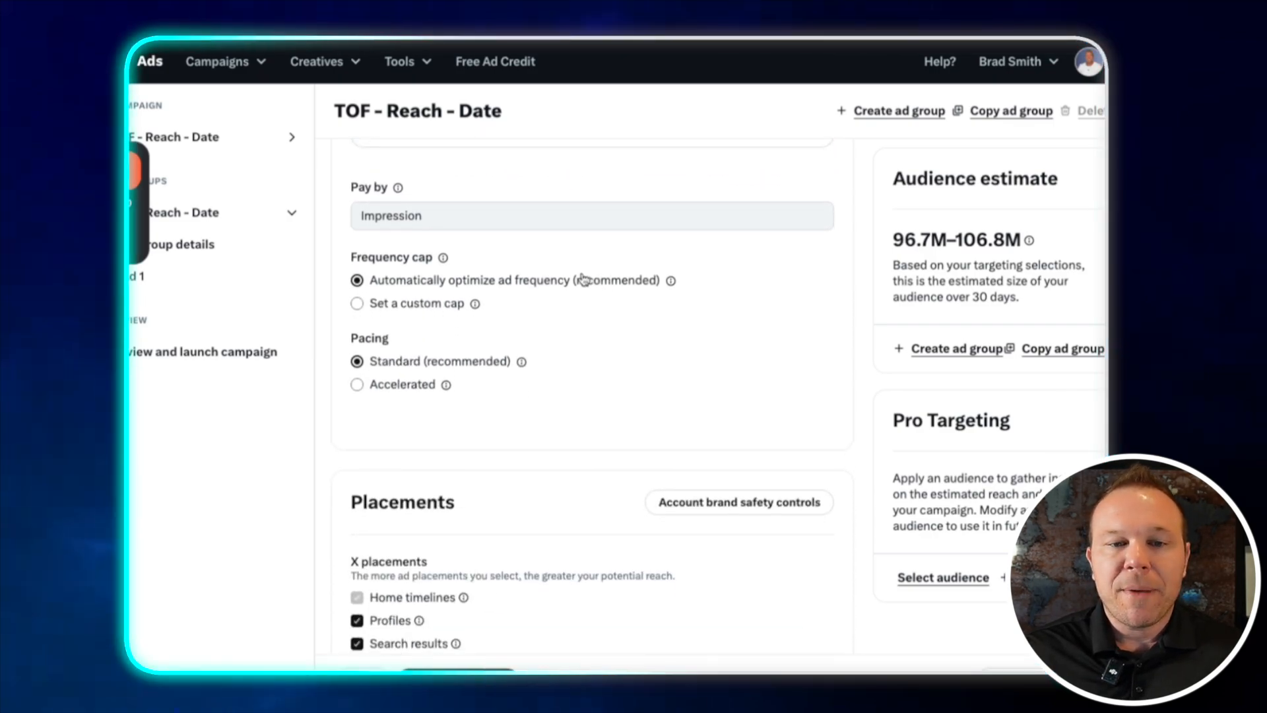
scroll(628, 279, "down", 4)
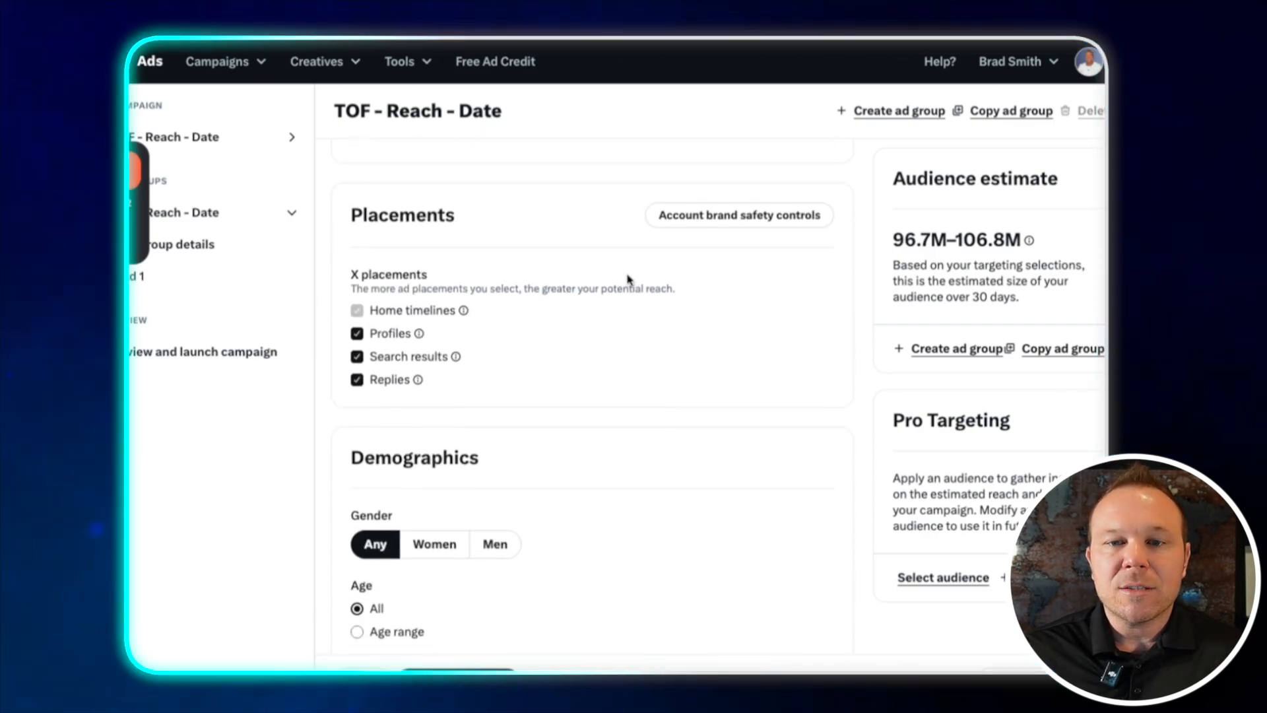
left_click(757, 222)
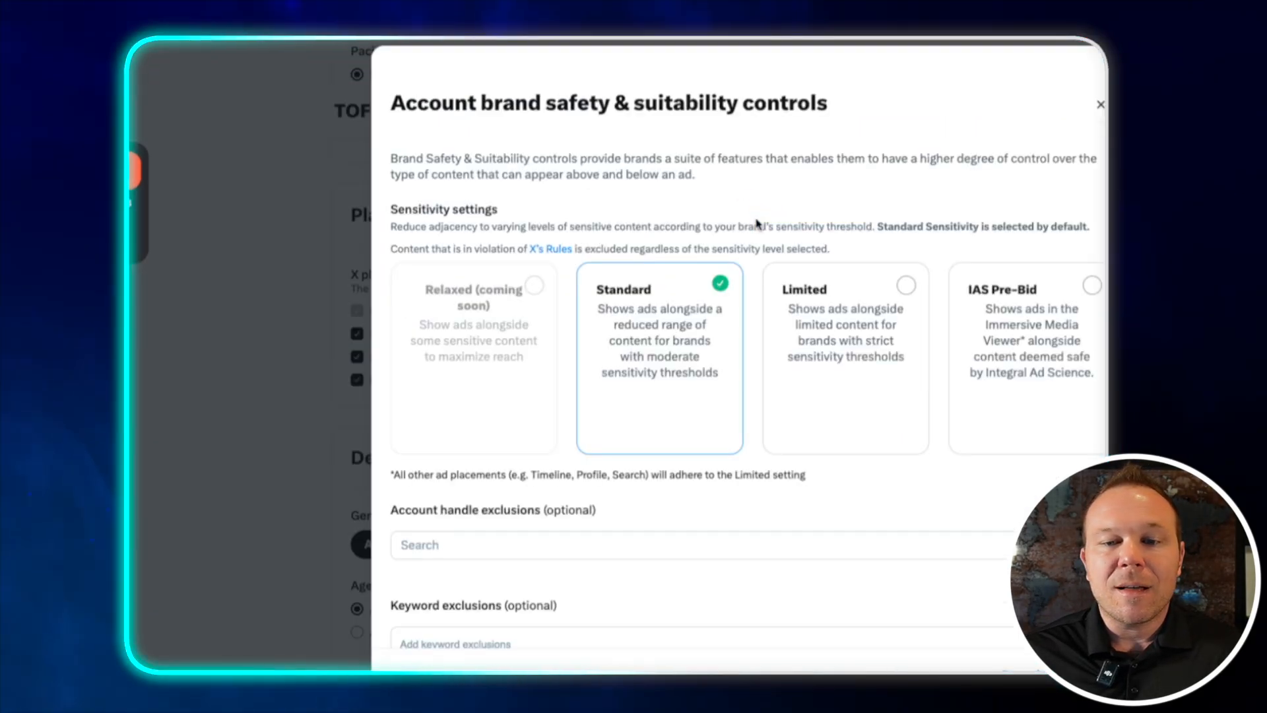
left_click(861, 283)
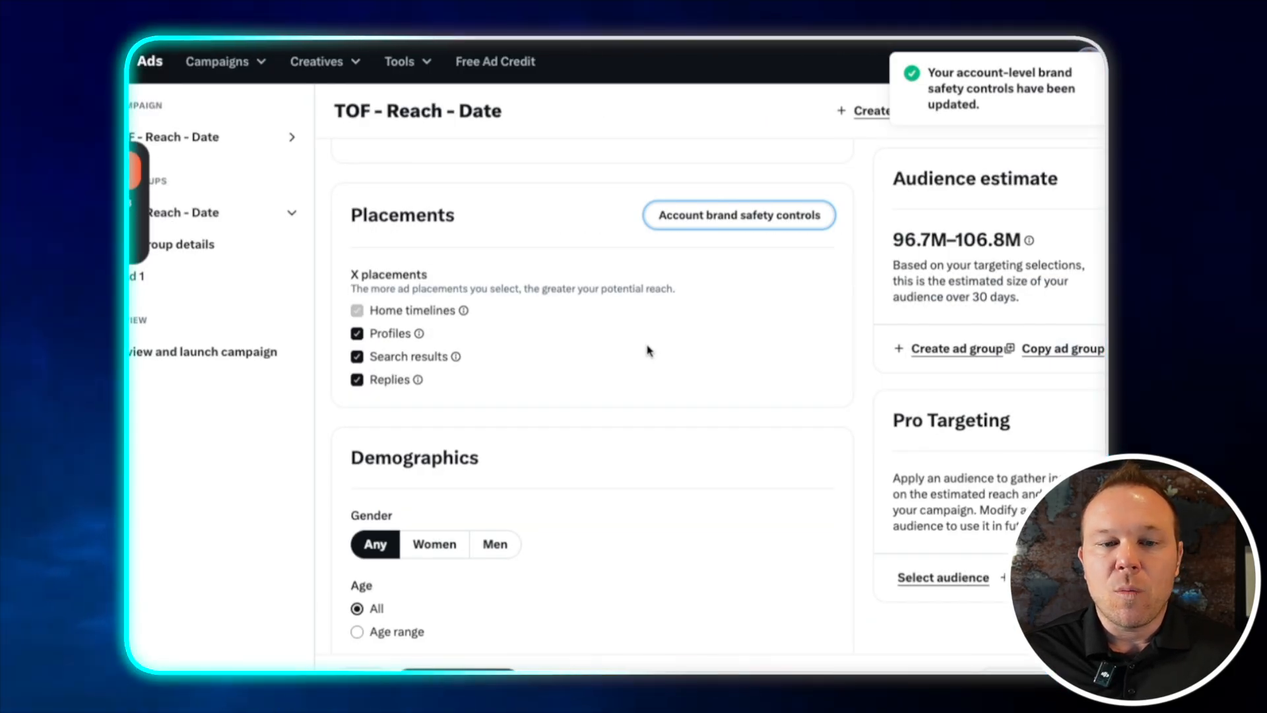
left_click(739, 217)
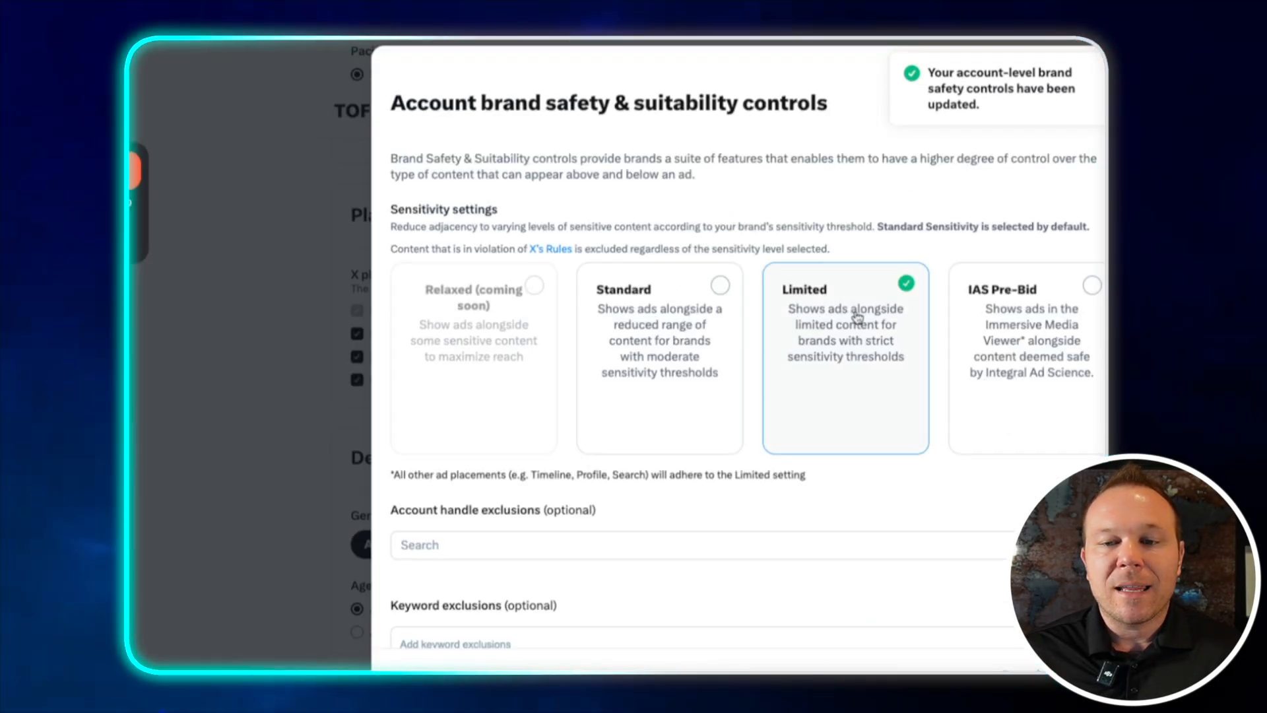
left_click(1022, 675)
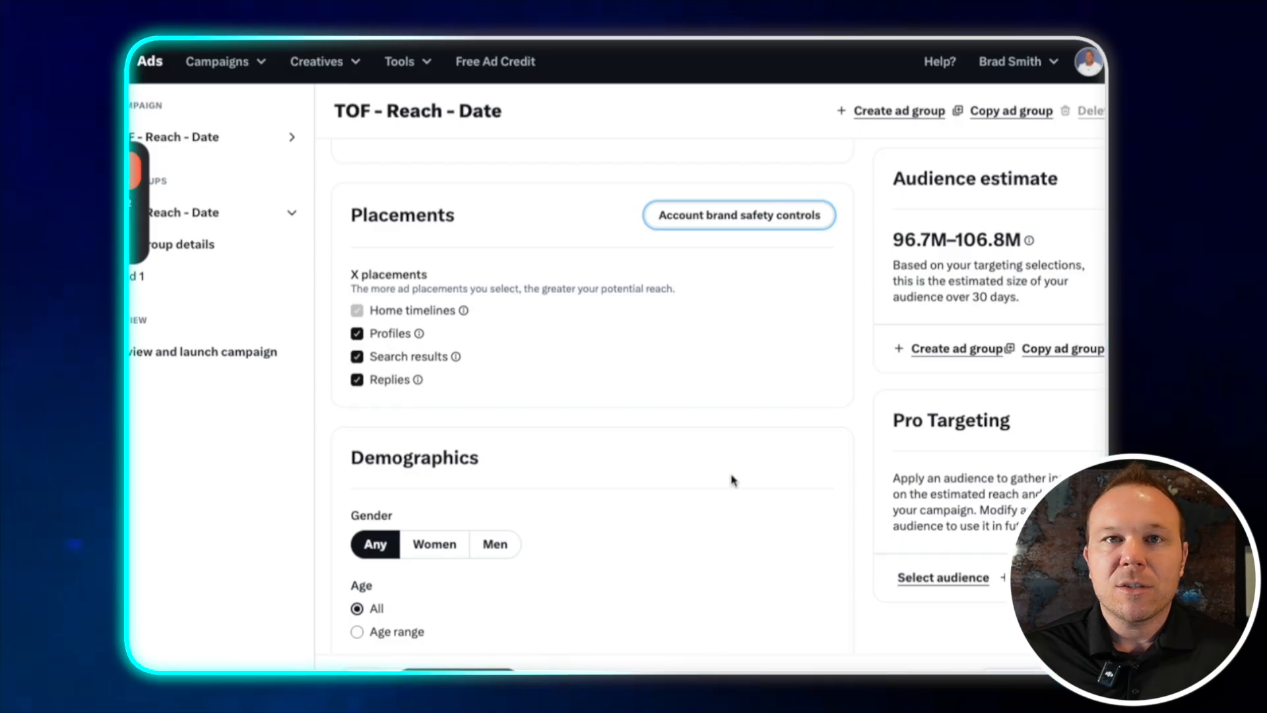
Restrict the age targeting to a range of 21 to 54
scroll(732, 480, "down", 5)
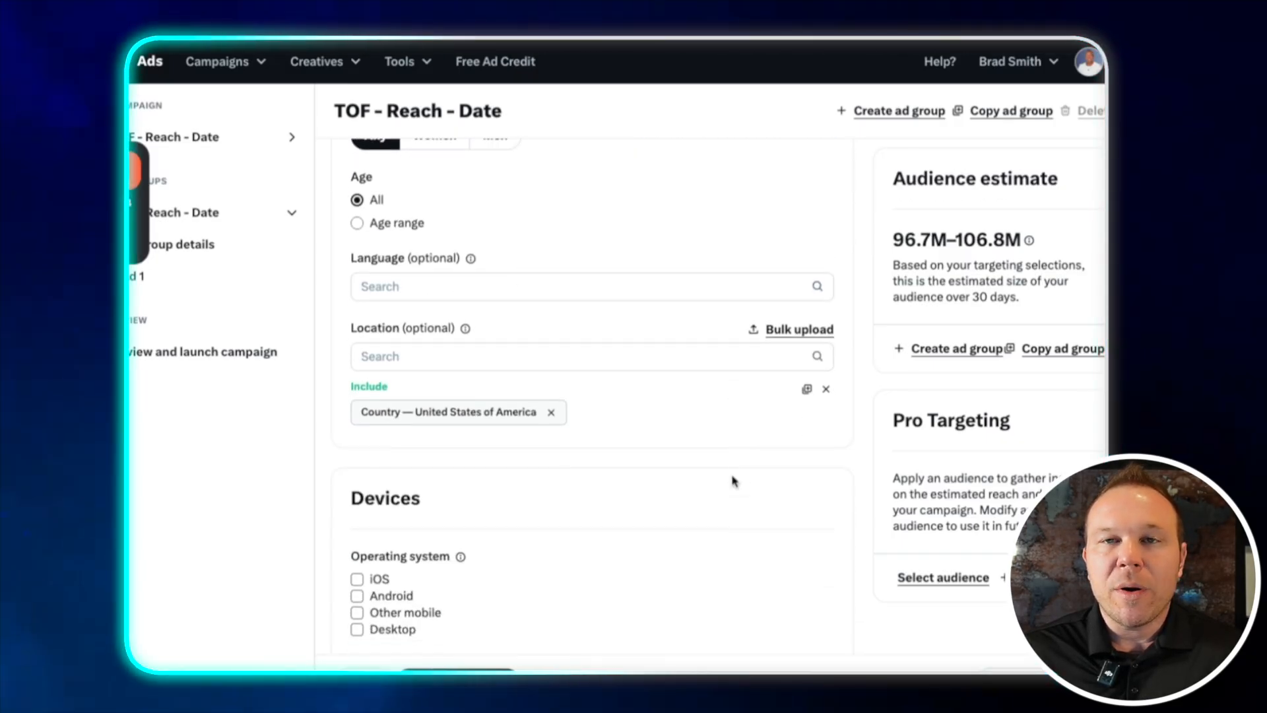
scroll(733, 480, "up", 1)
left_click(409, 244)
left_click(413, 275)
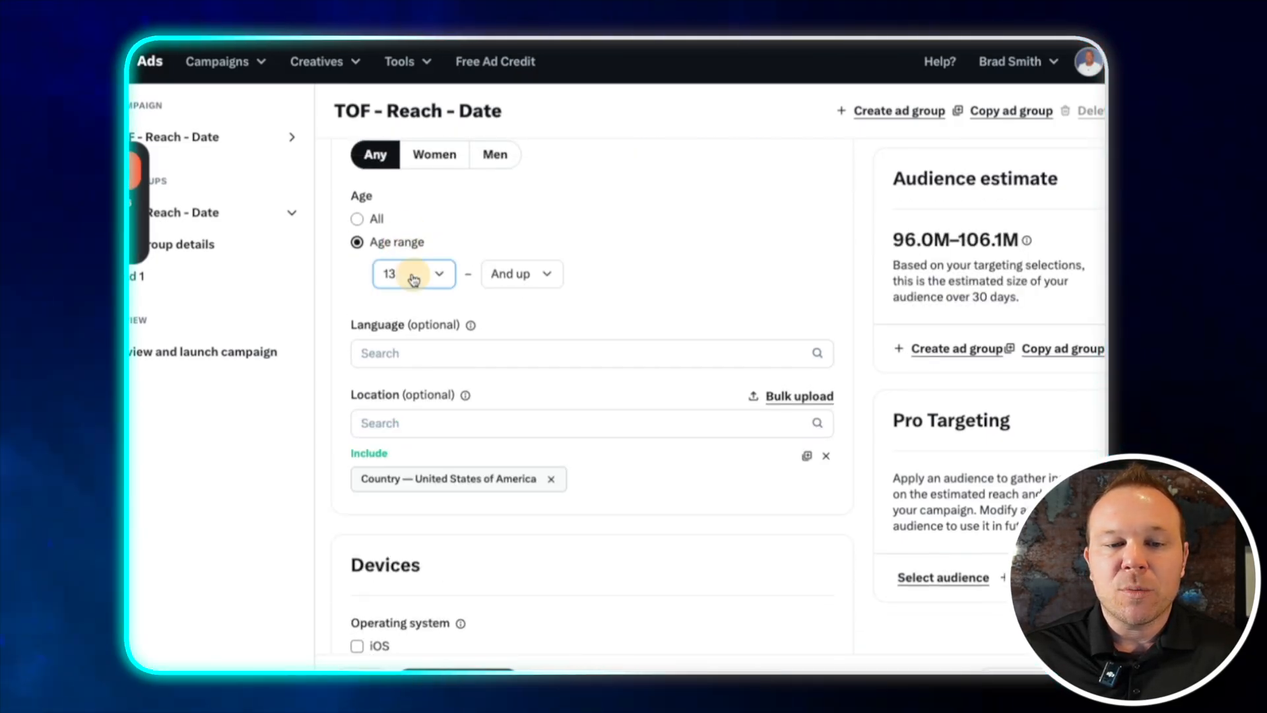
left_click(418, 359)
left_click(541, 270)
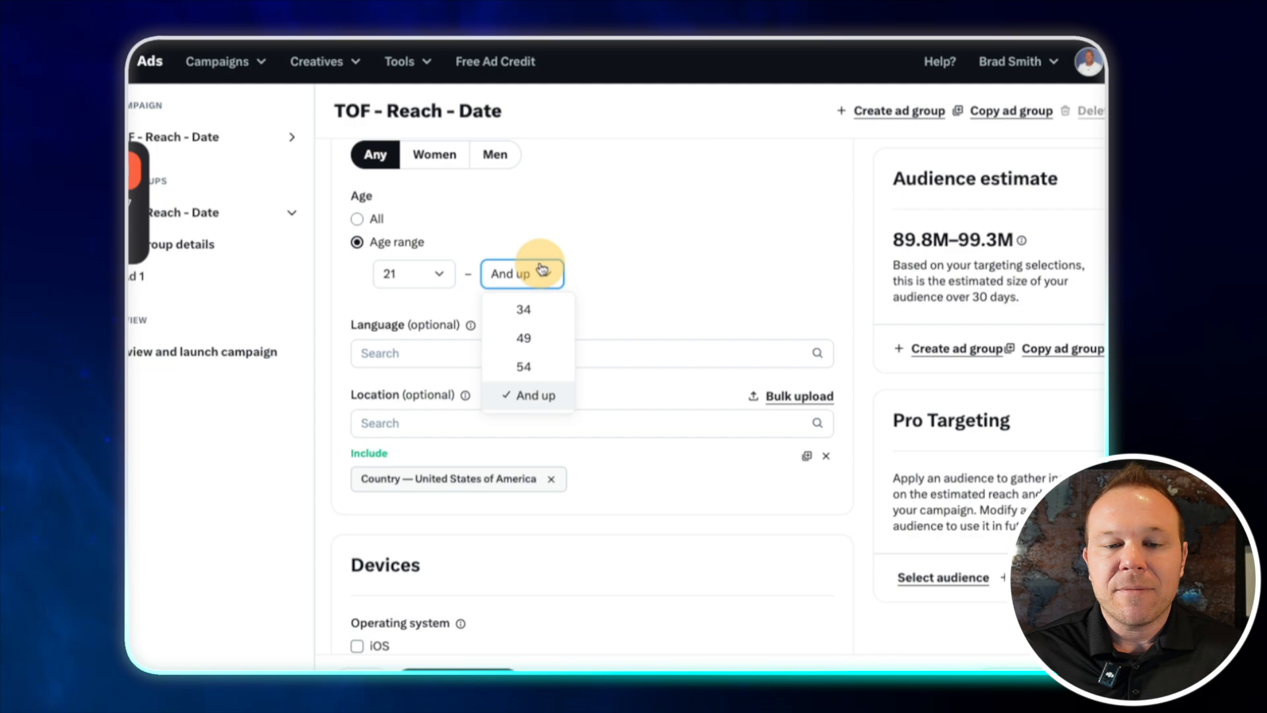
left_click(528, 366)
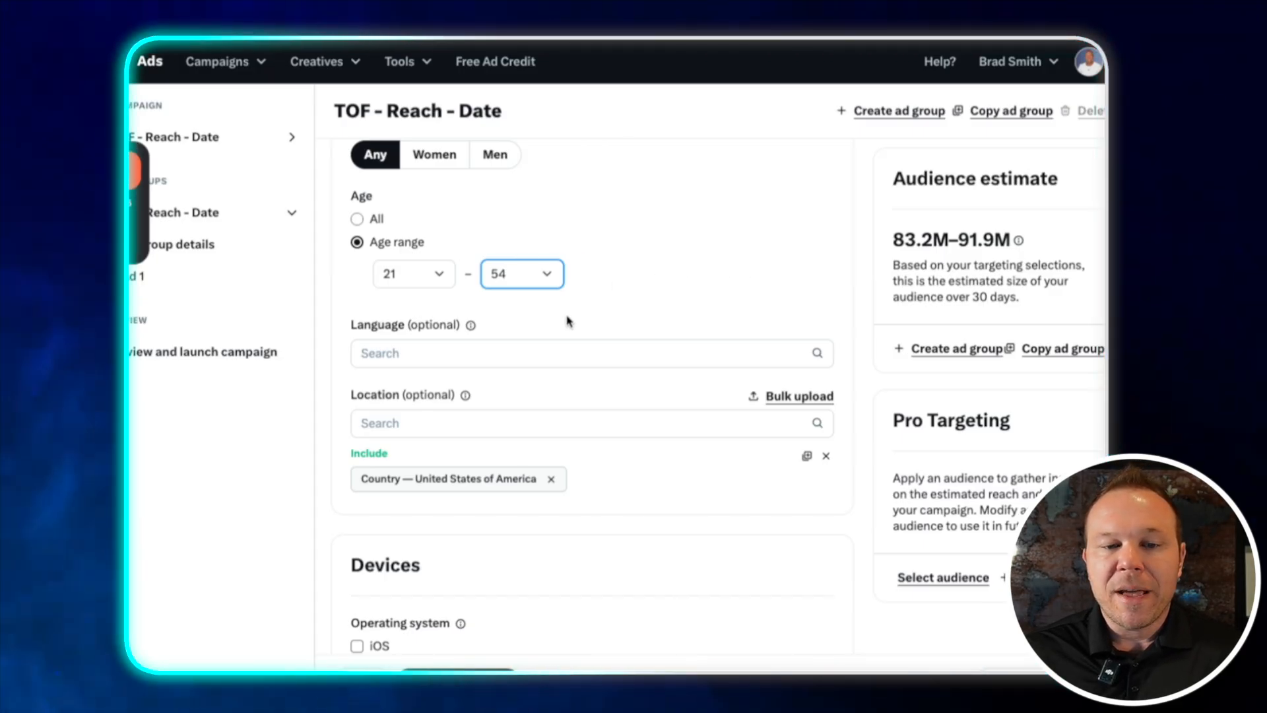
Add English as the targeted language
scroll(518, 298, "down", 1)
left_click(504, 299)
type("eng")
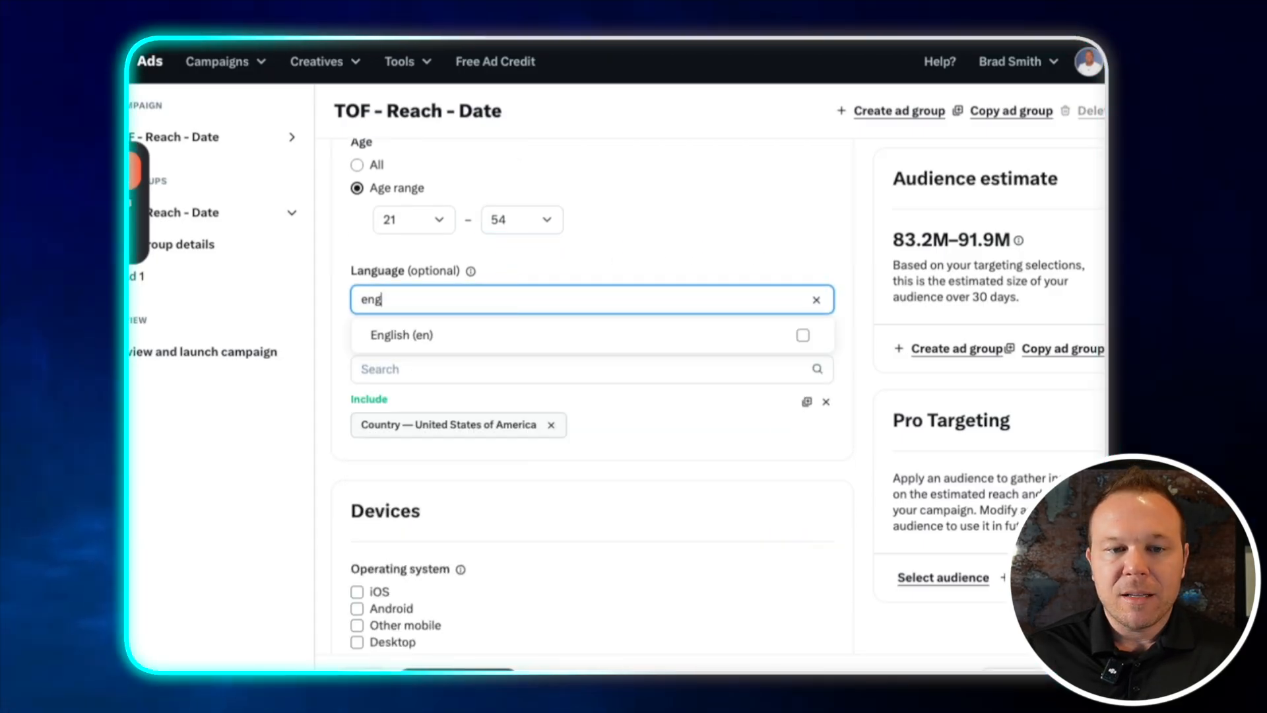
left_click(509, 335)
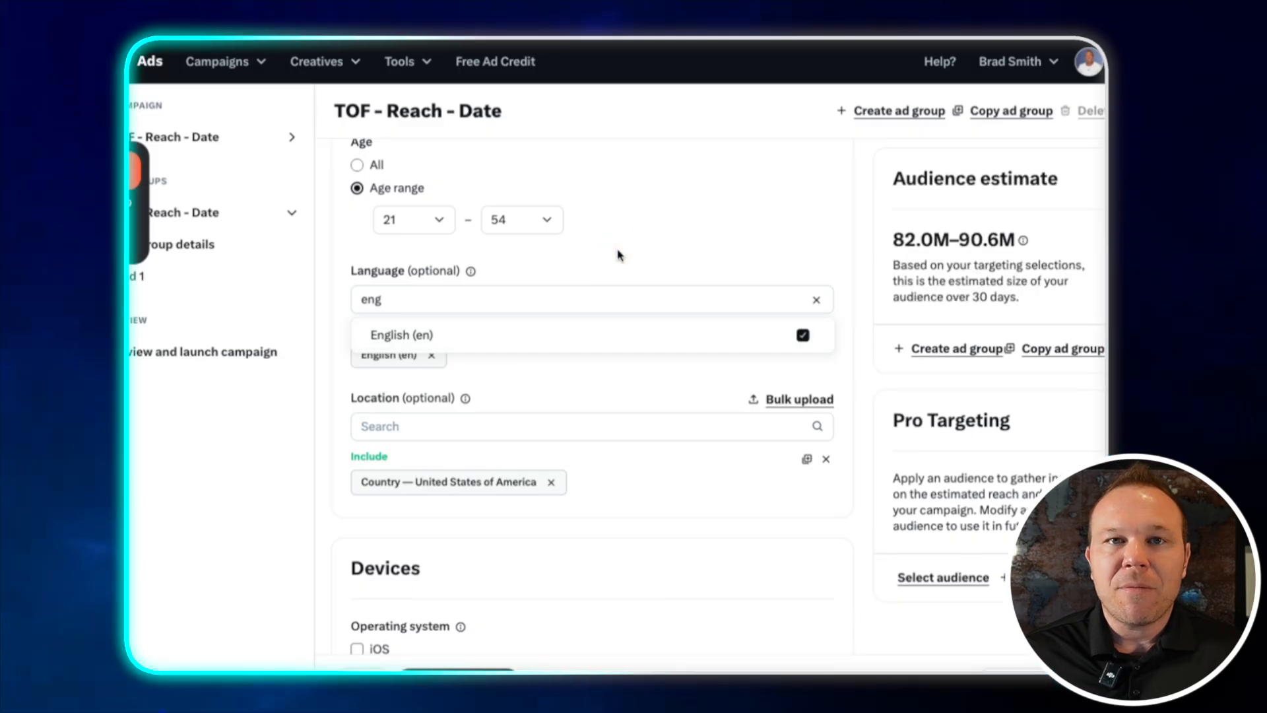
left_click(575, 393)
Search follower look-alikes for "alex h" and add Alex Hormozi, then clear the search text
scroll(581, 398, "down", 3)
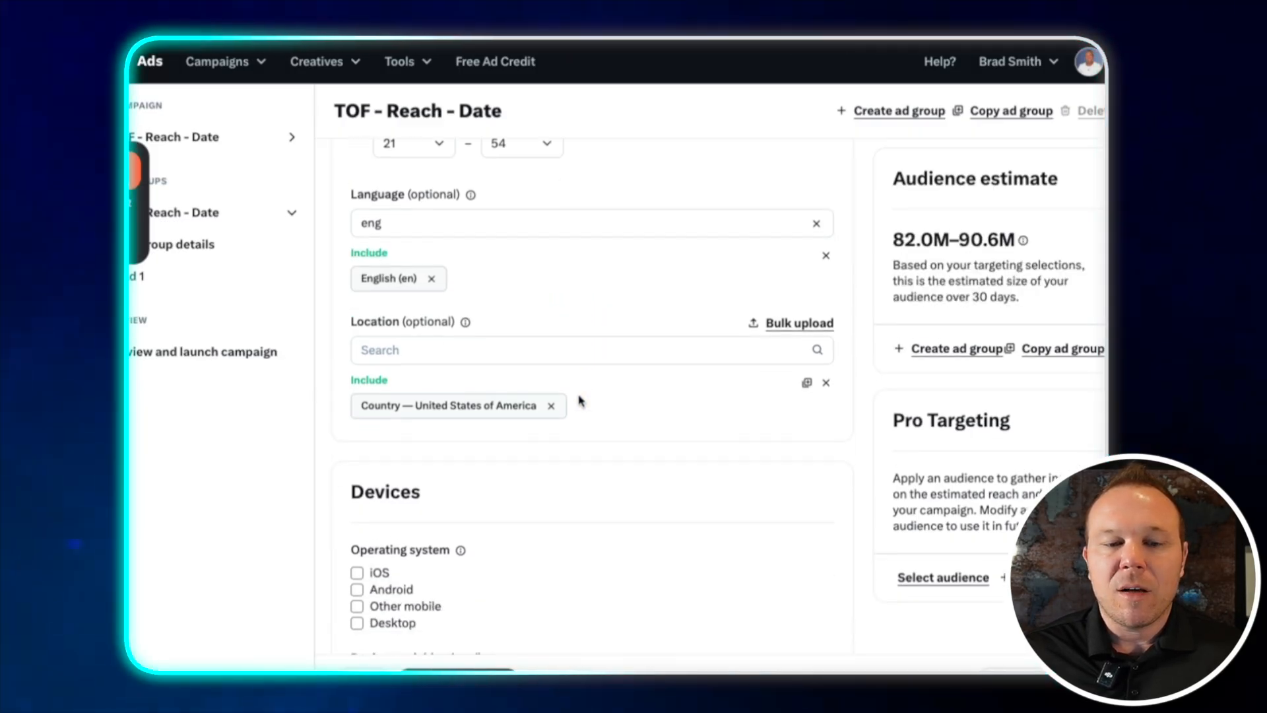
scroll(710, 413, "down", 7)
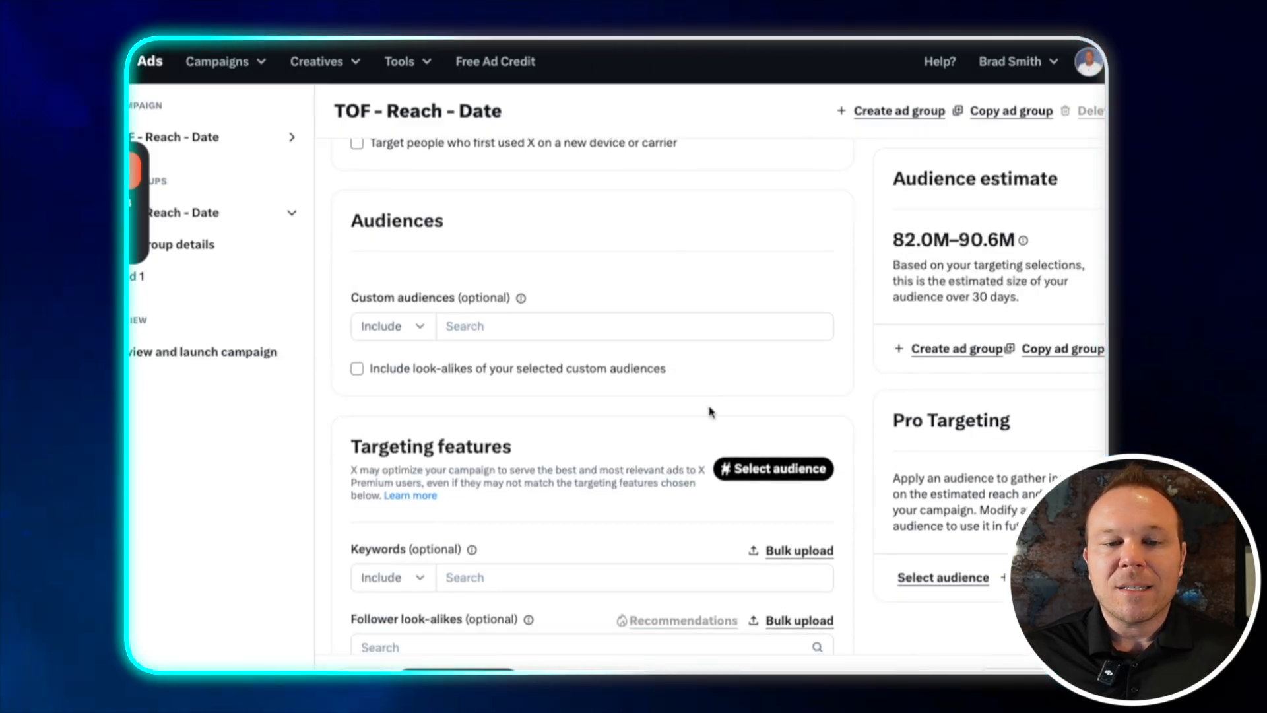
scroll(659, 411, "down", 5)
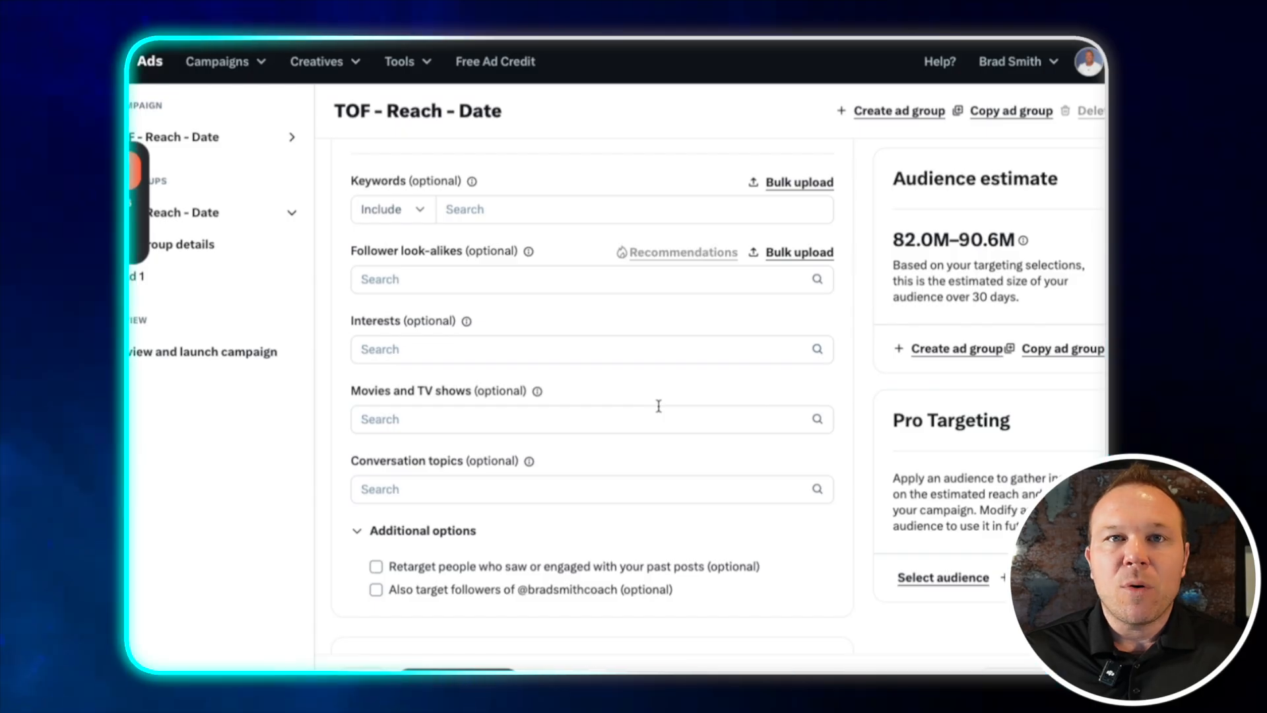
left_click_drag(333, 247, 566, 297)
left_click(517, 279)
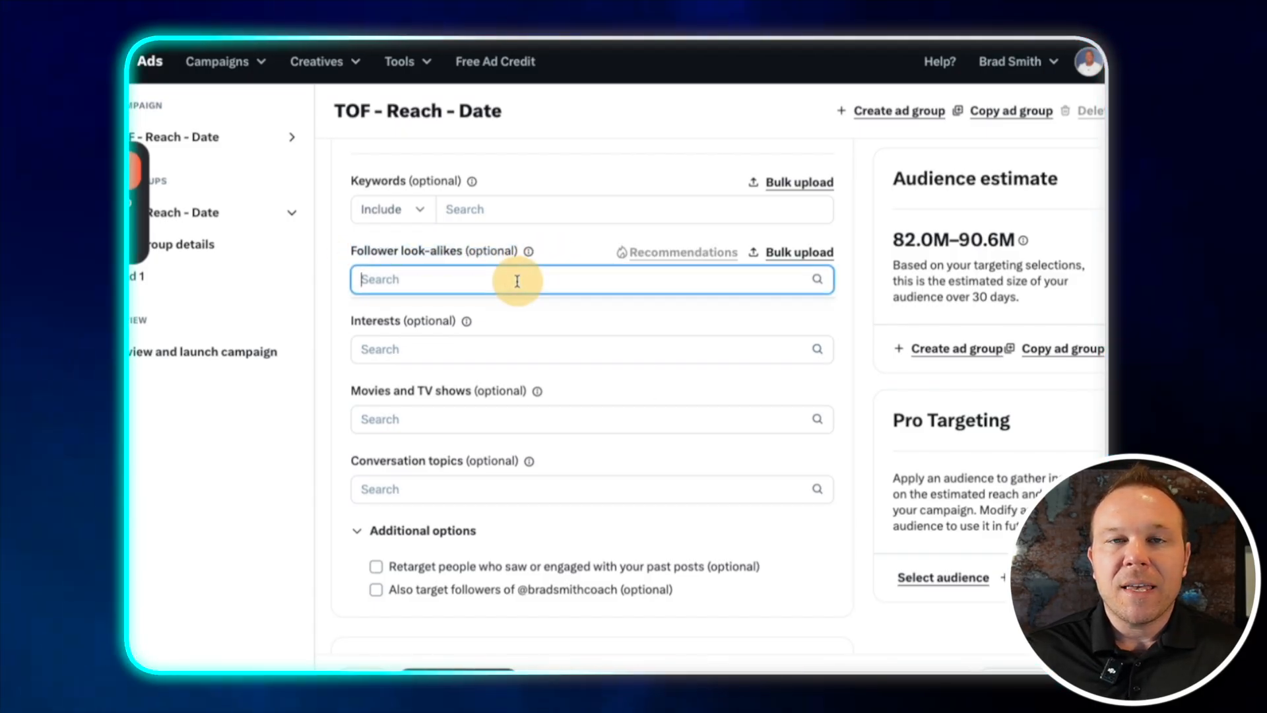
type("alex h")
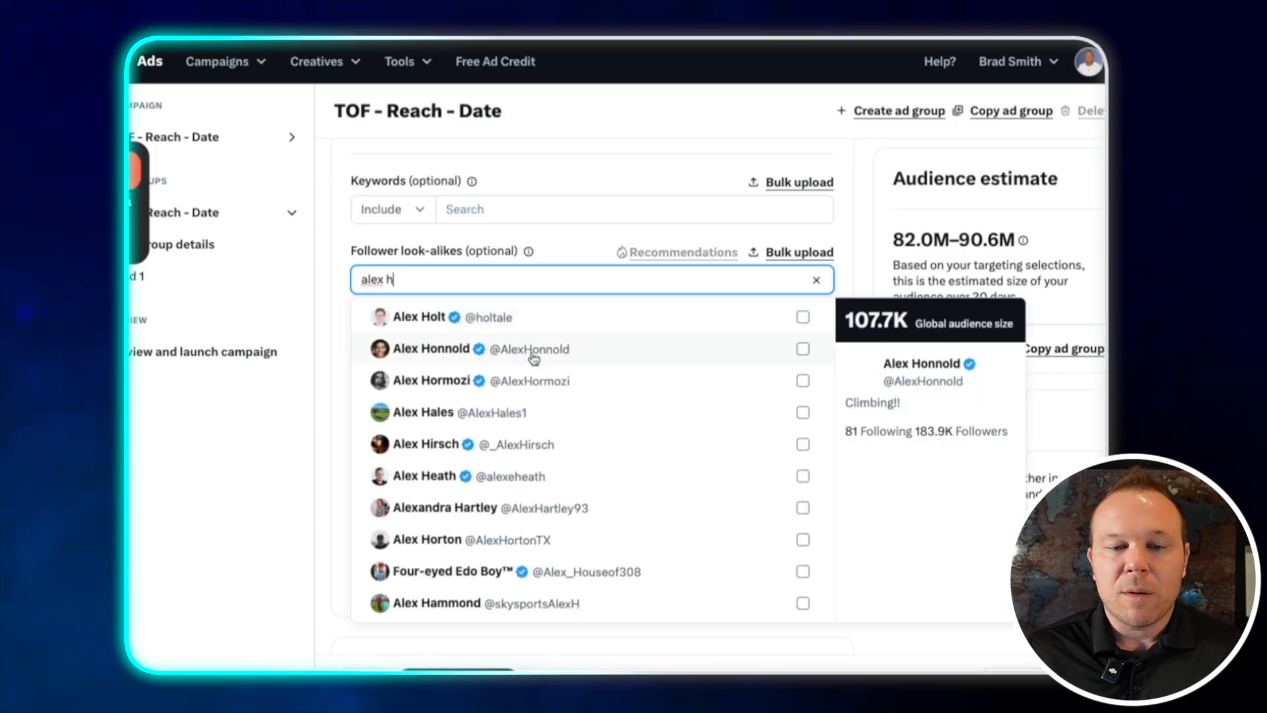
left_click(532, 380)
left_click_drag(495, 281, 330, 282)
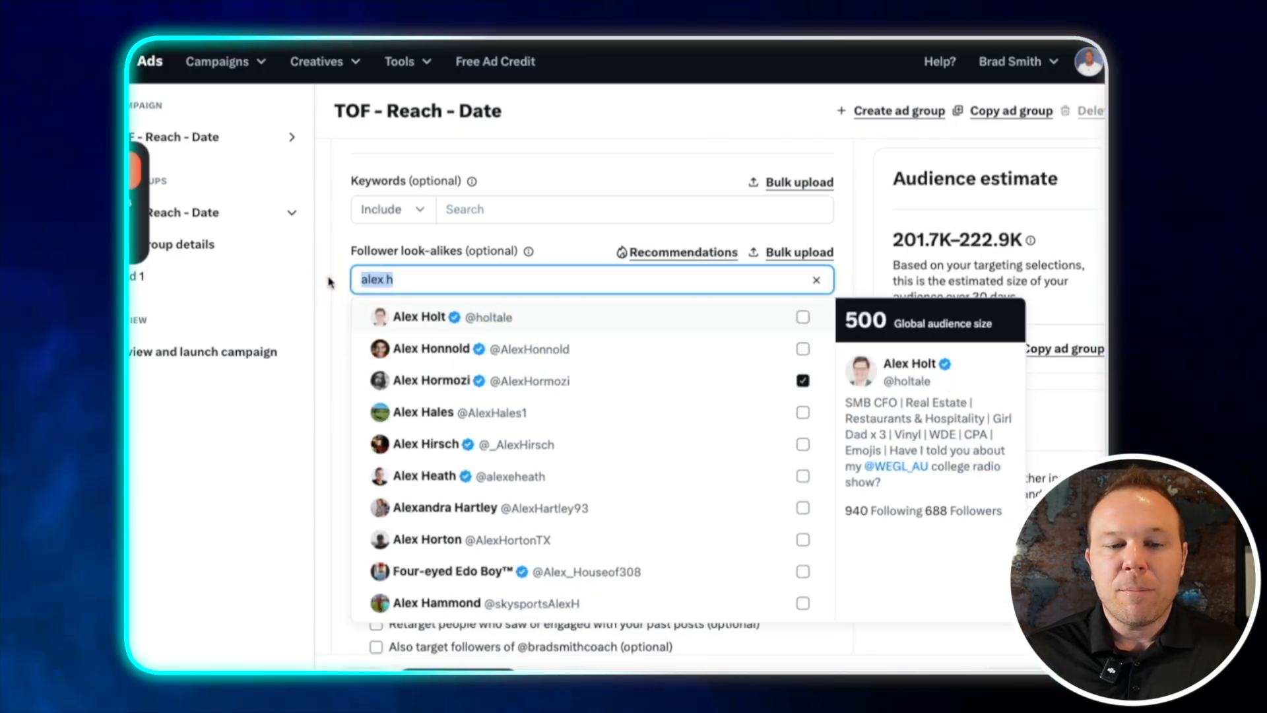
key("BackSpace")
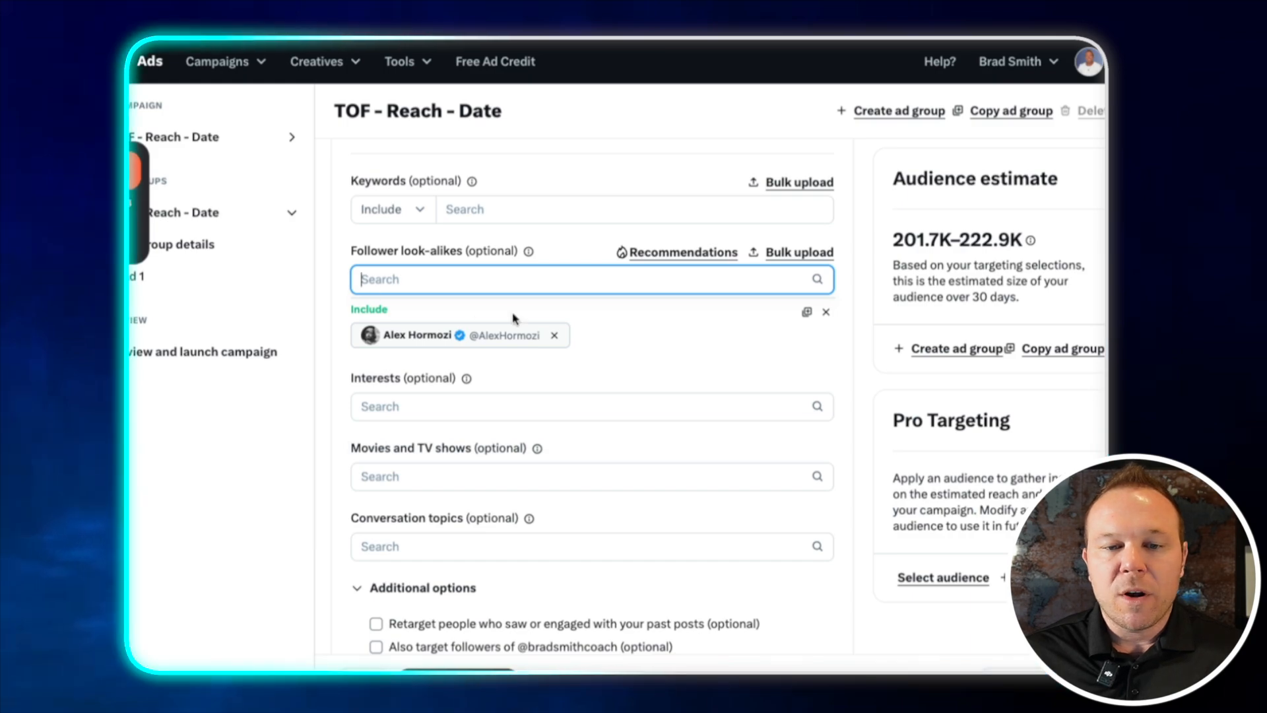
Add Leila Hormozi, Justin Welsh and Sahil Bloom from the follower look-alike recommendations
left_click(677, 254)
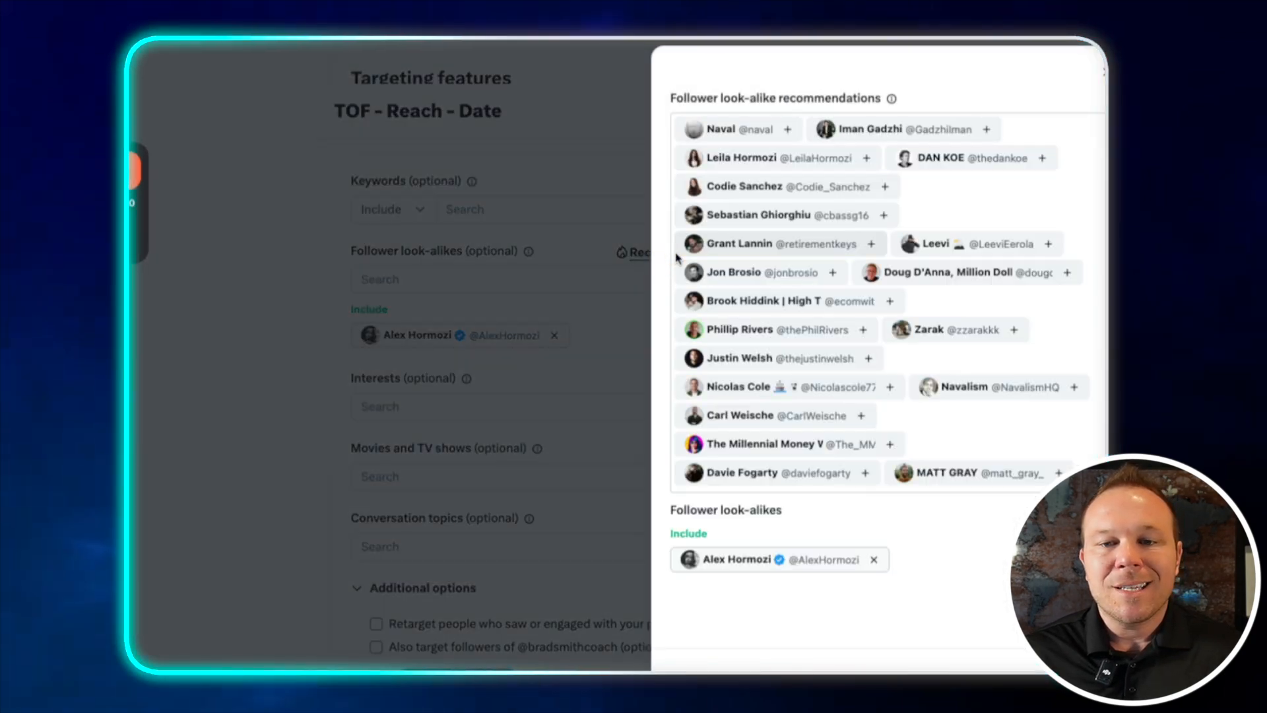
left_click(866, 158)
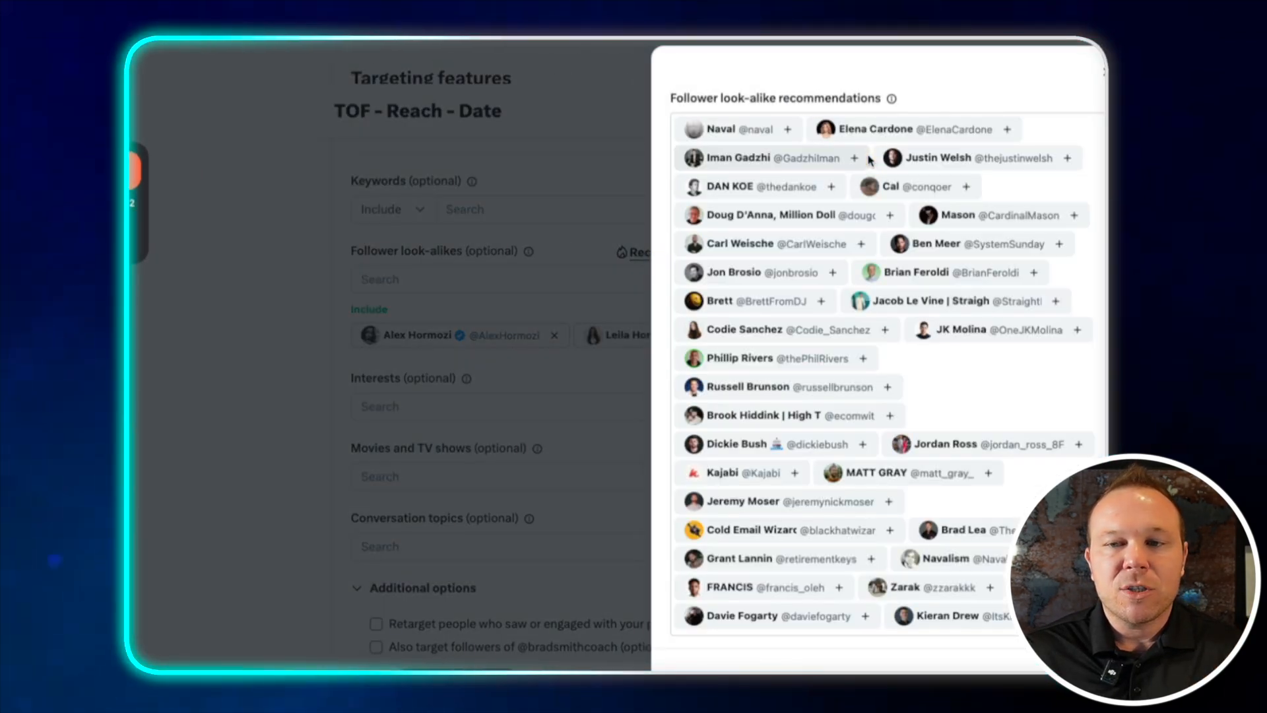
left_click(1068, 158)
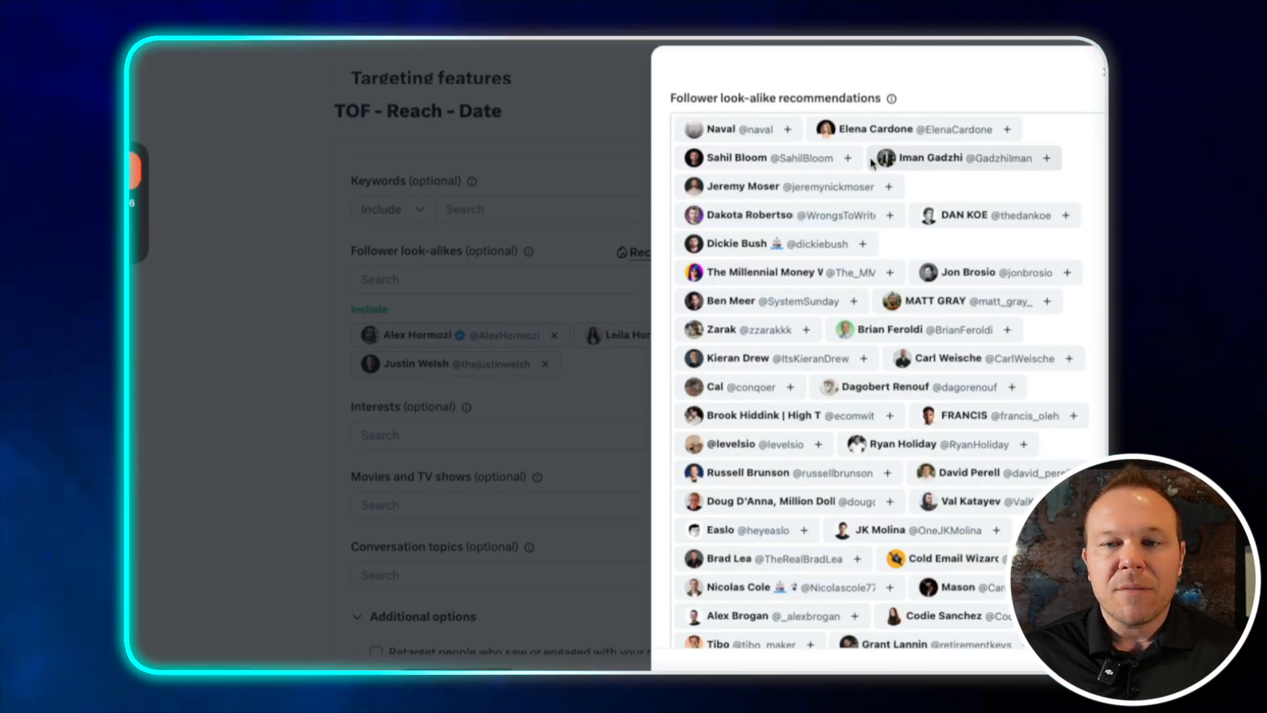
left_click(848, 158)
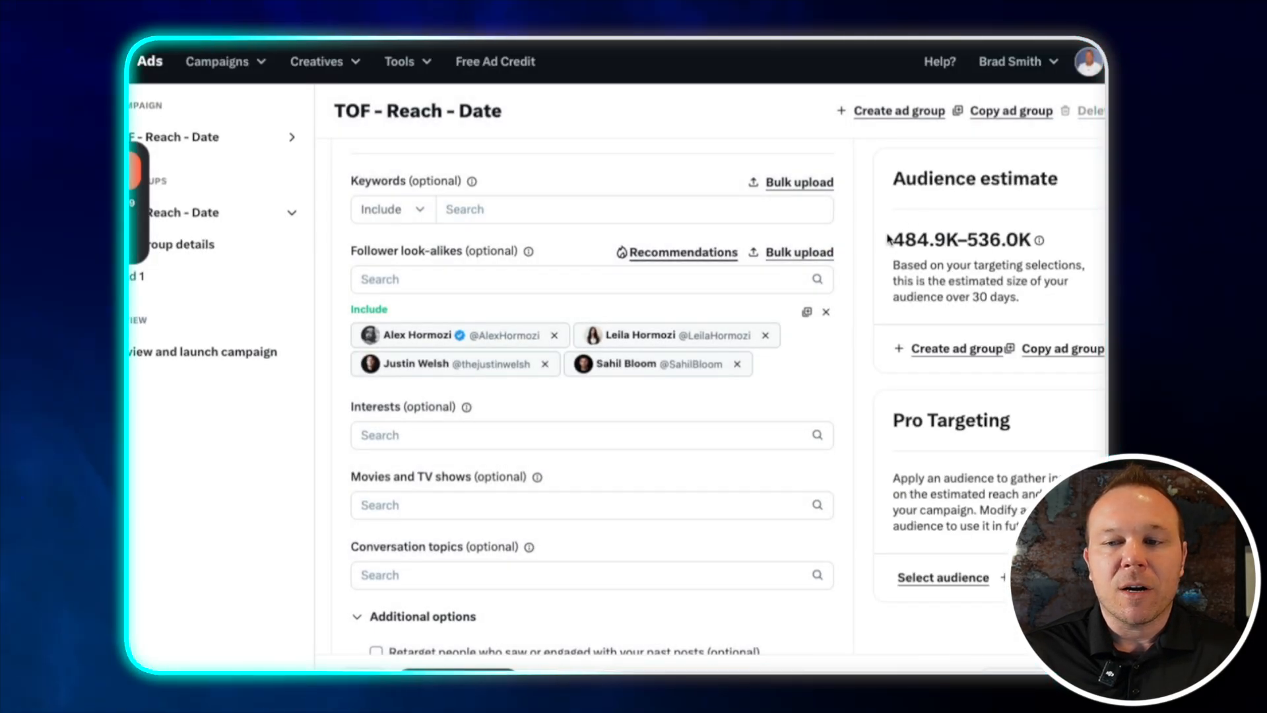
Open the follower look-alike recommendations again and add Nick Huber
left_click_drag(889, 239, 990, 242)
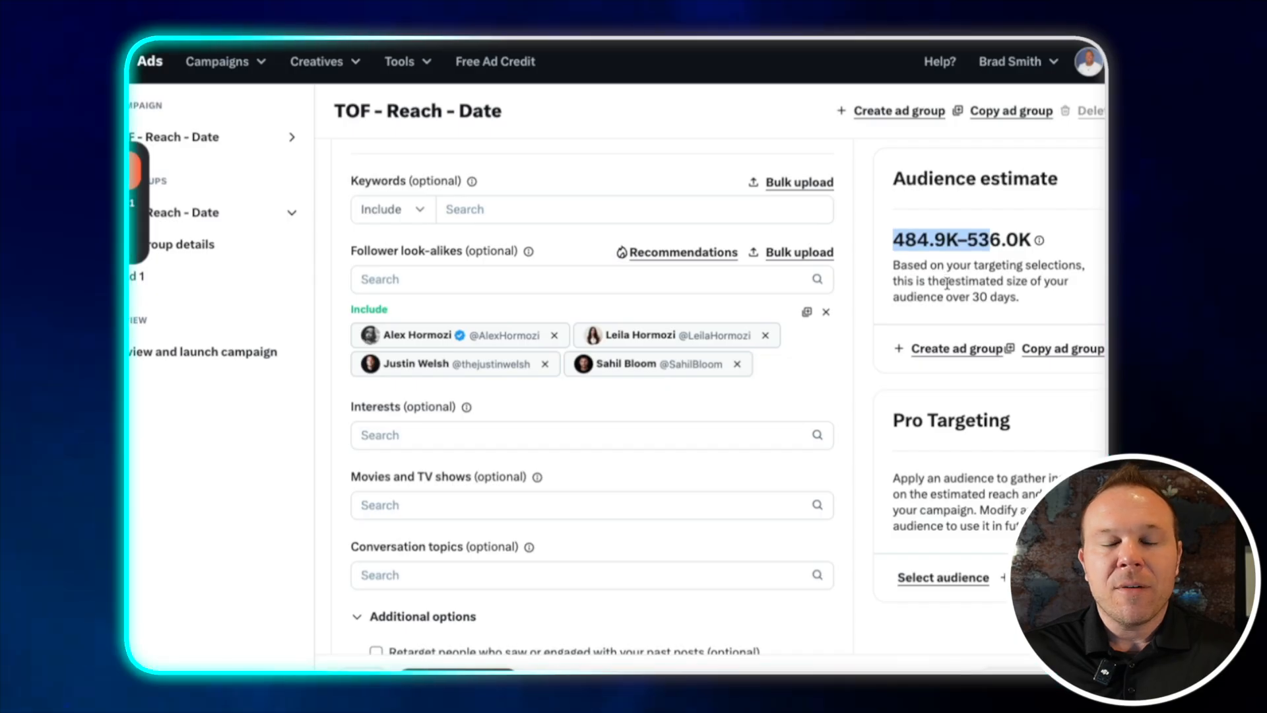
left_click(654, 254)
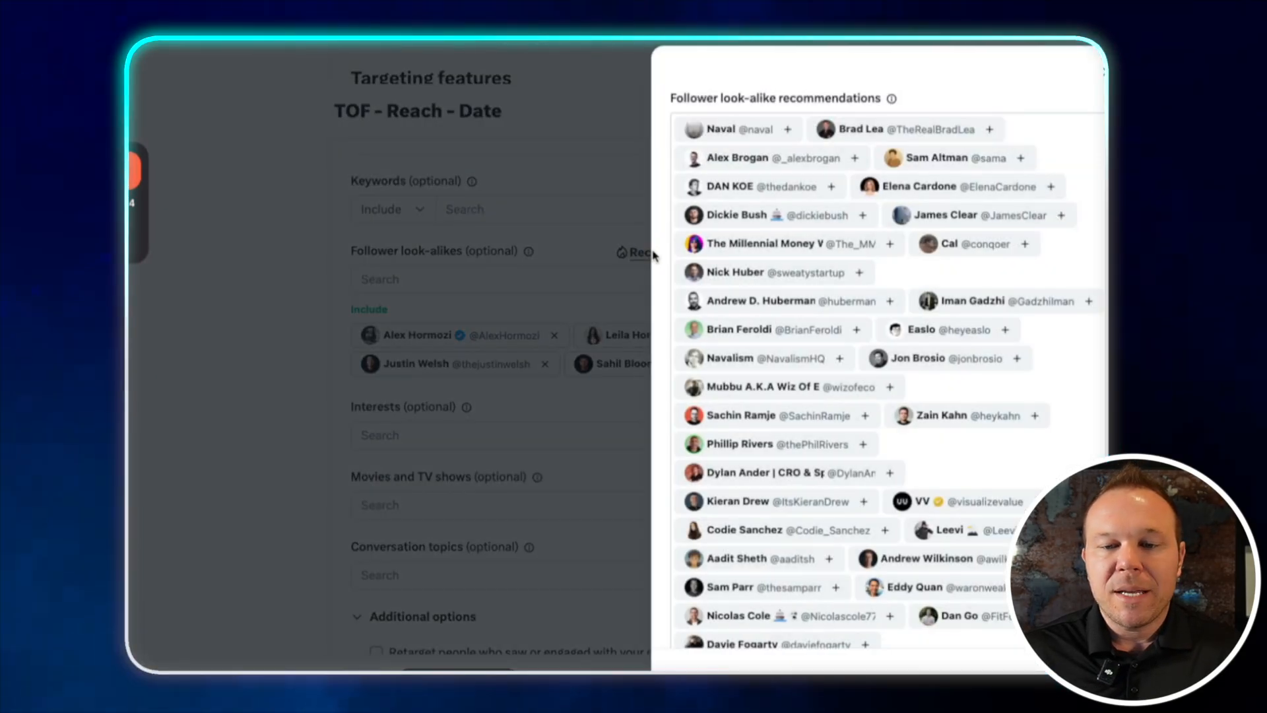
left_click(861, 273)
left_click(862, 396)
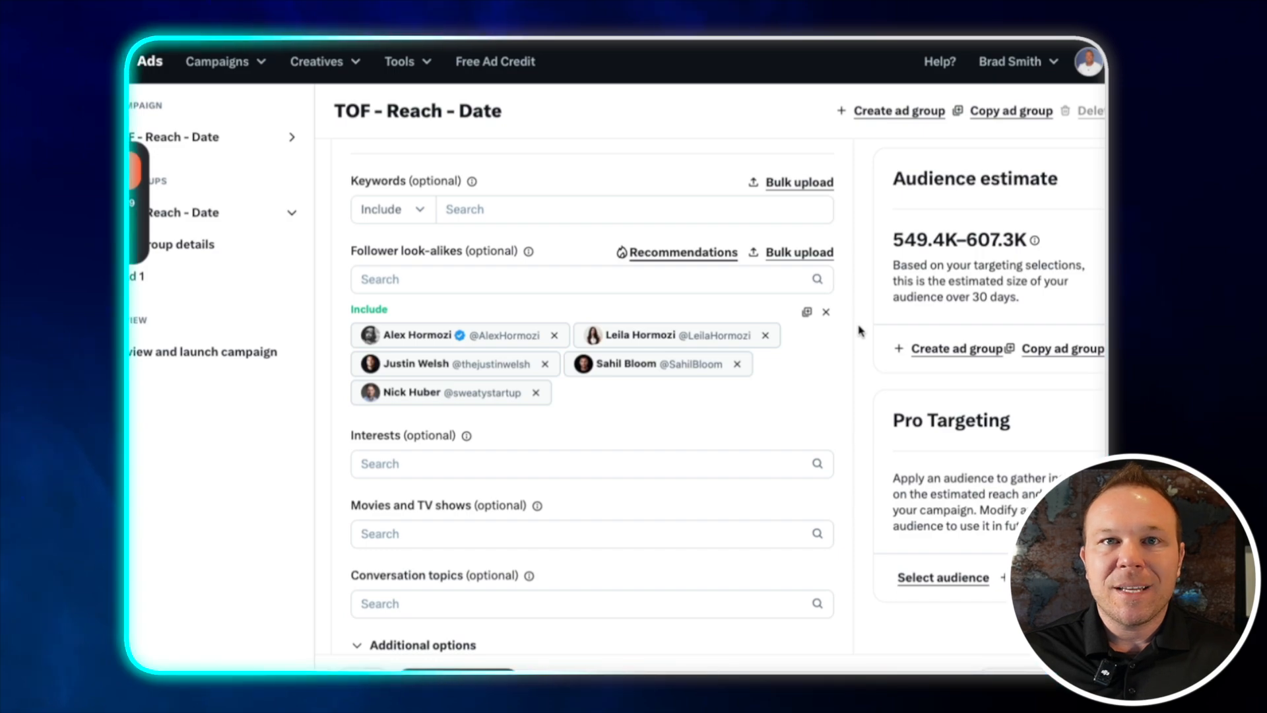
Enable retargeting of people who saw and engaged with organic tweets and tweets from specific campaigns, and also target own followers
left_click_drag(899, 240, 1095, 247)
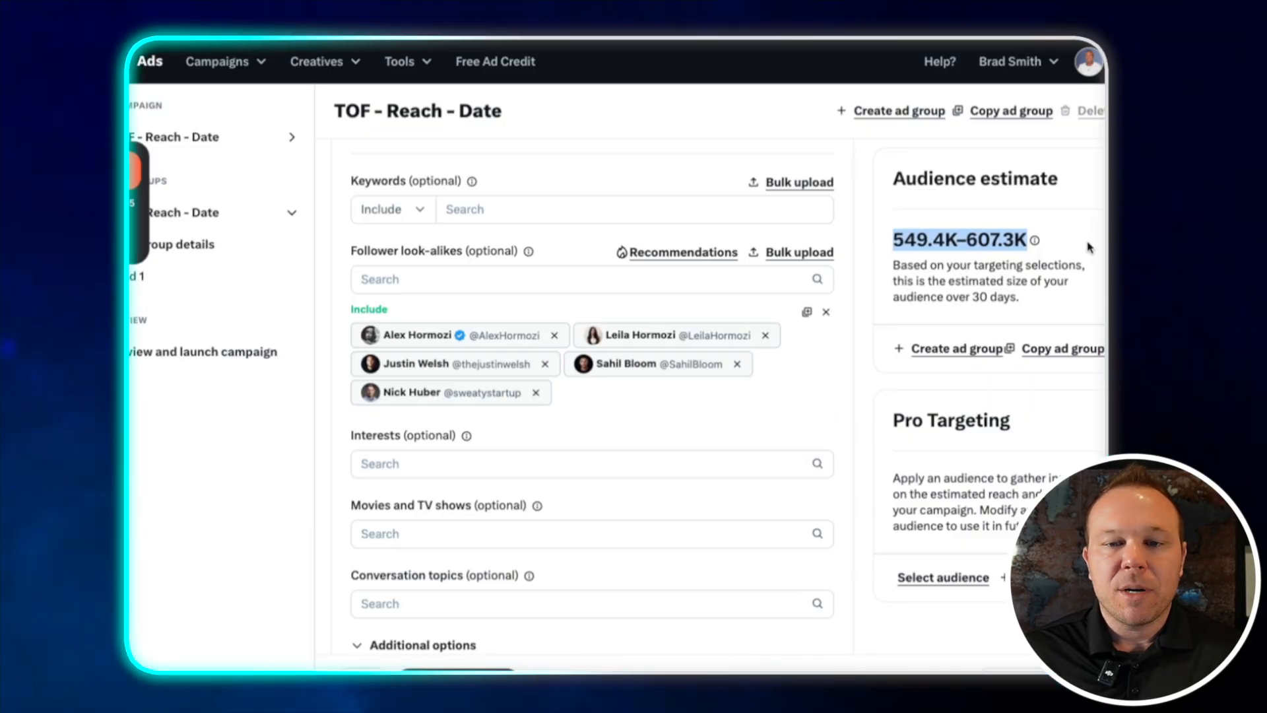
scroll(847, 312, "down", 5)
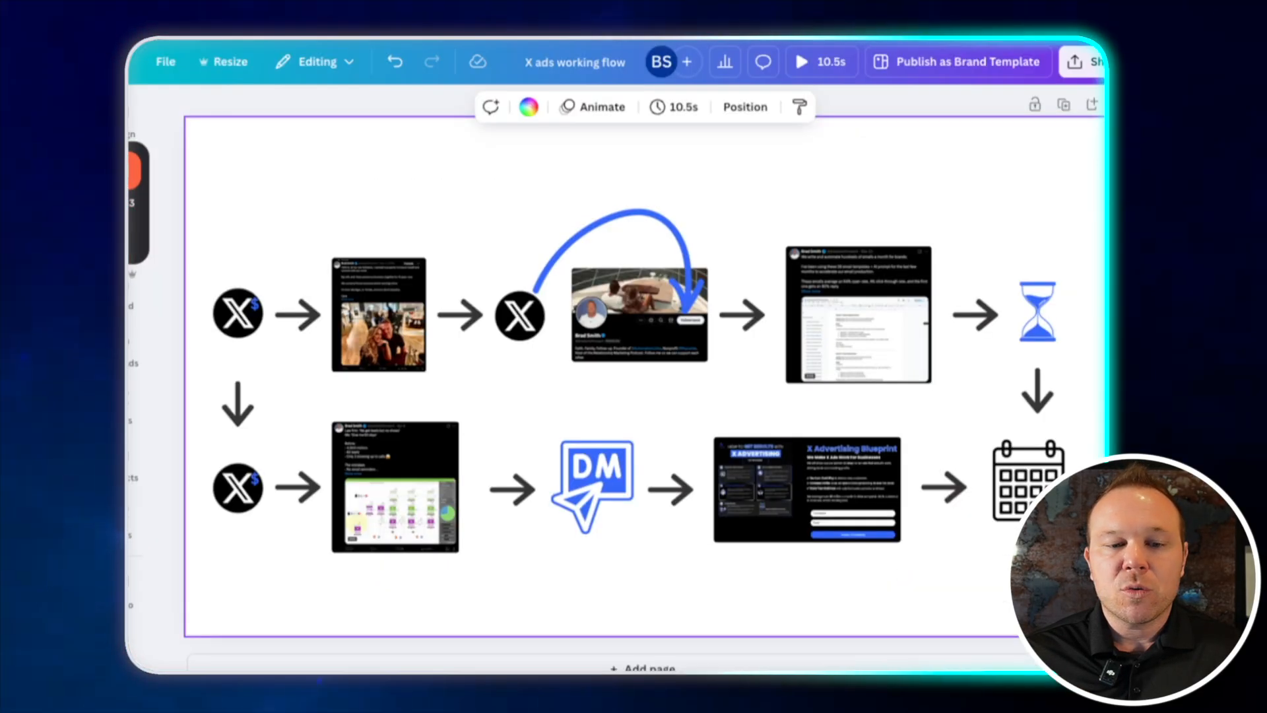
left_click(404, 443)
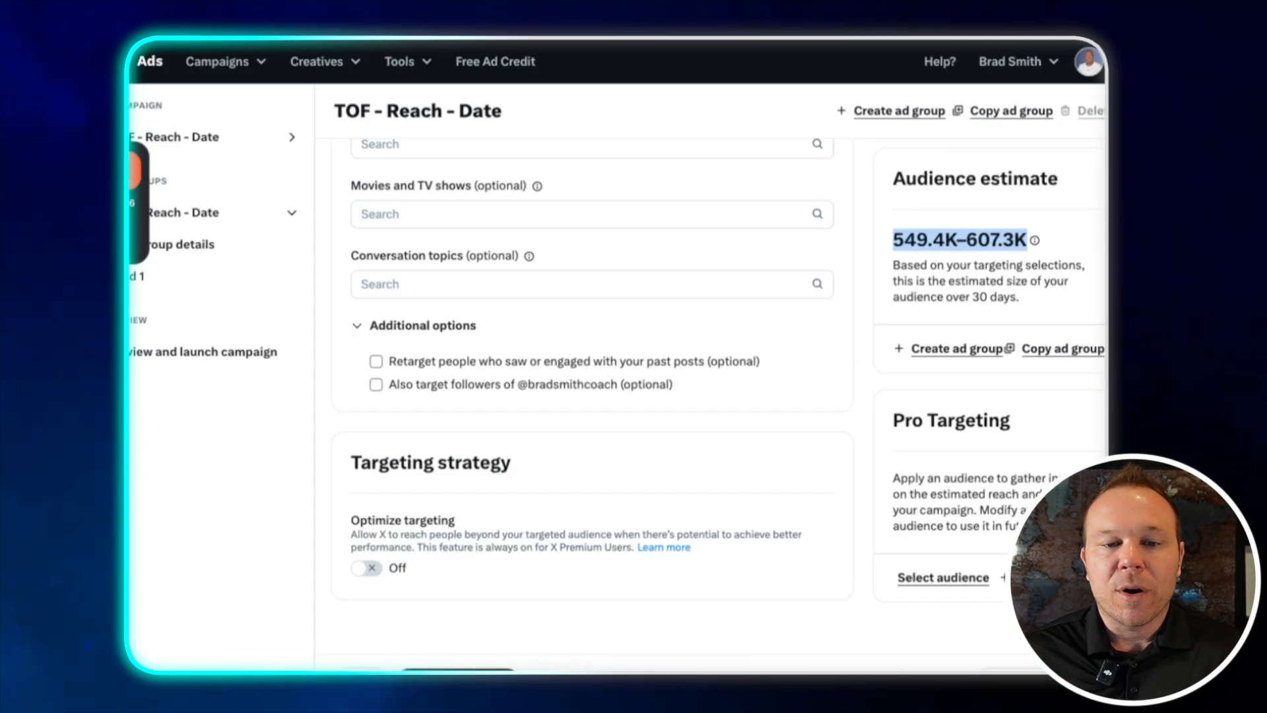
left_click(376, 361)
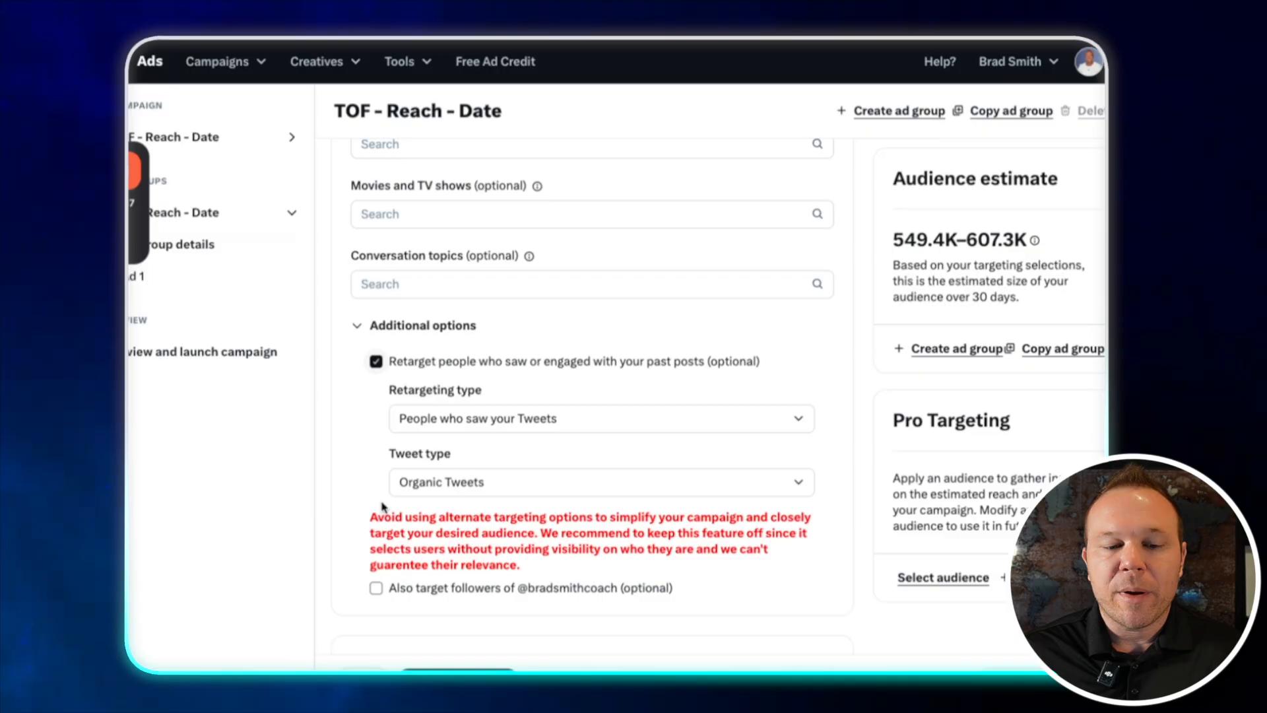
left_click(376, 587)
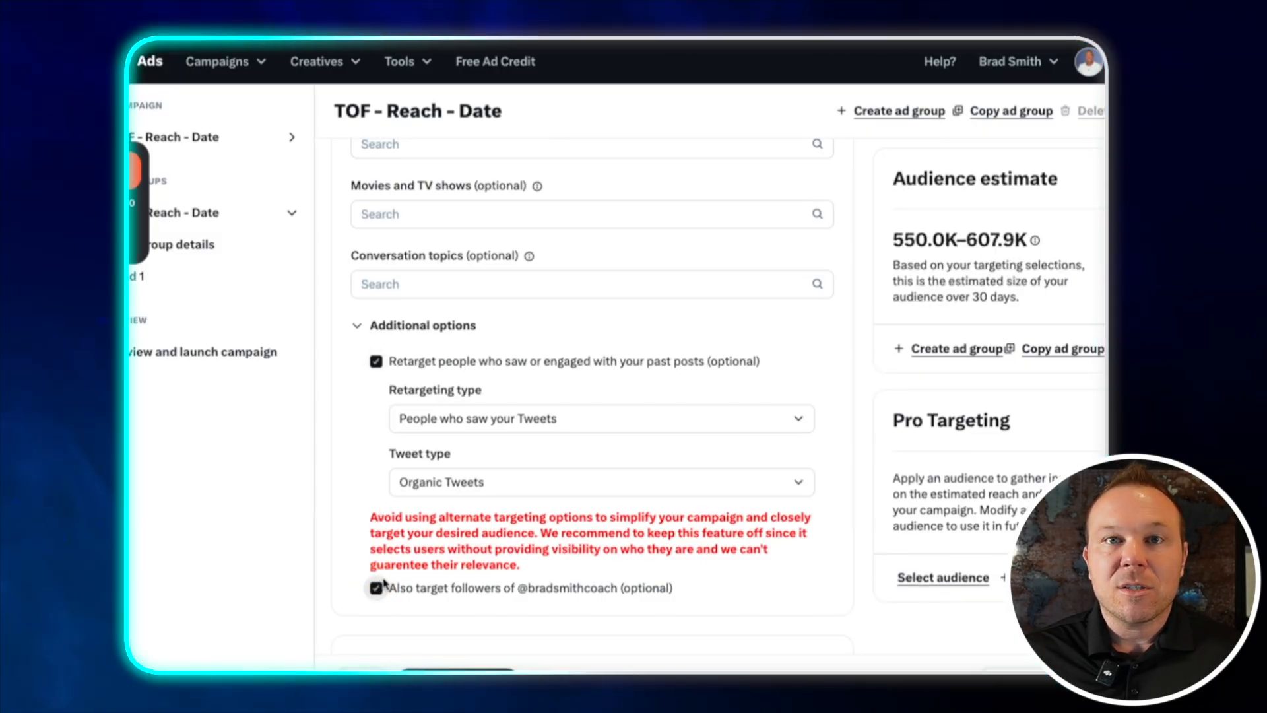
left_click(486, 419)
left_click(489, 439)
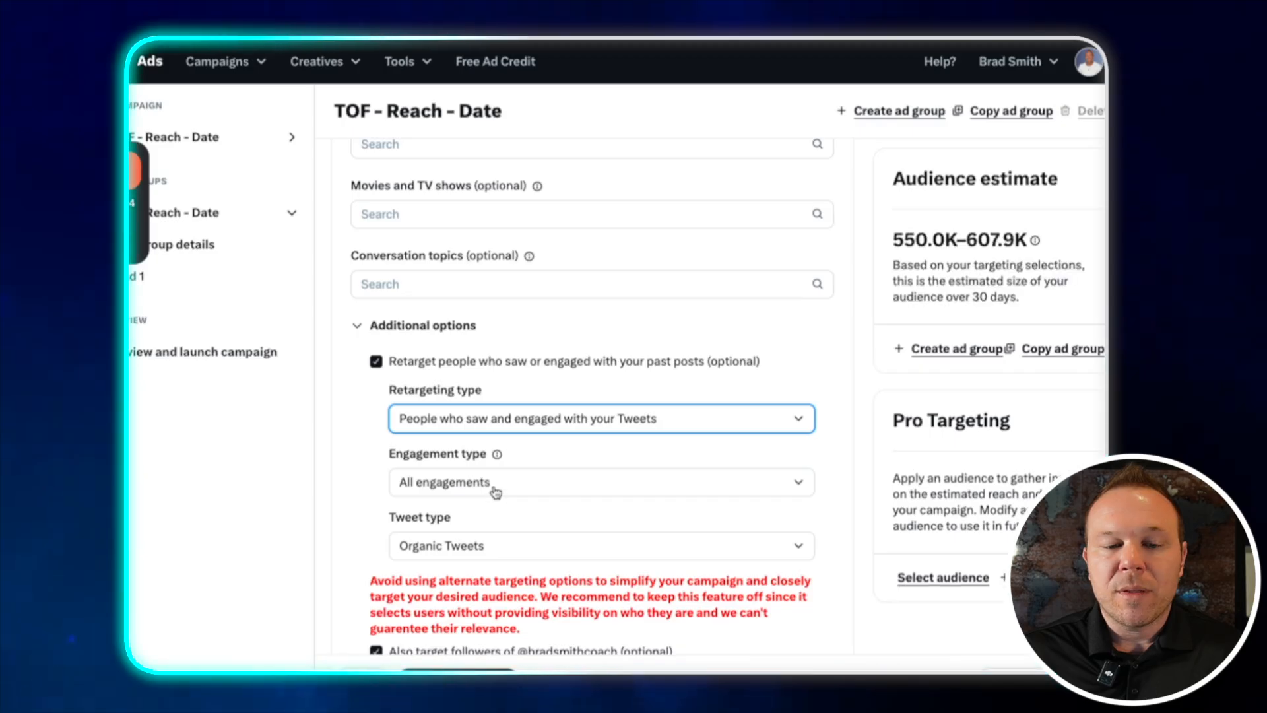
left_click(492, 548)
left_click(485, 586)
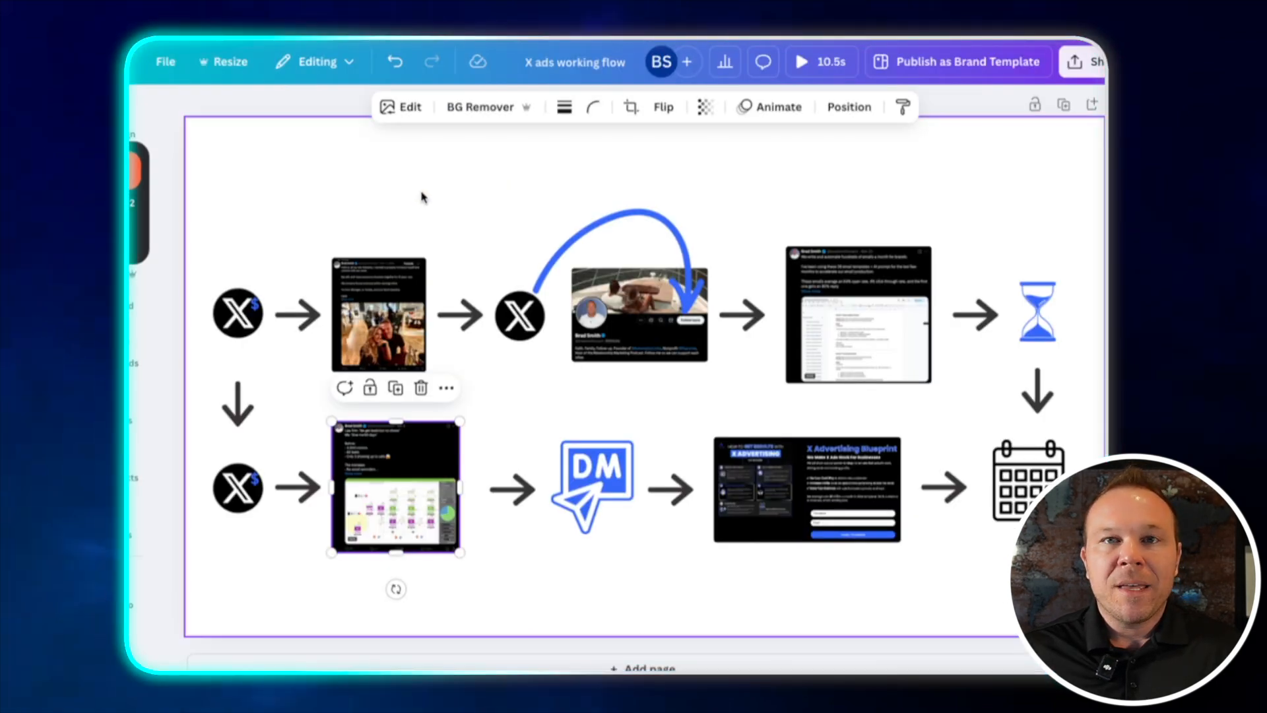
Review the X ads working flow diagram and the pinned introduction post on the profile
left_click(219, 265)
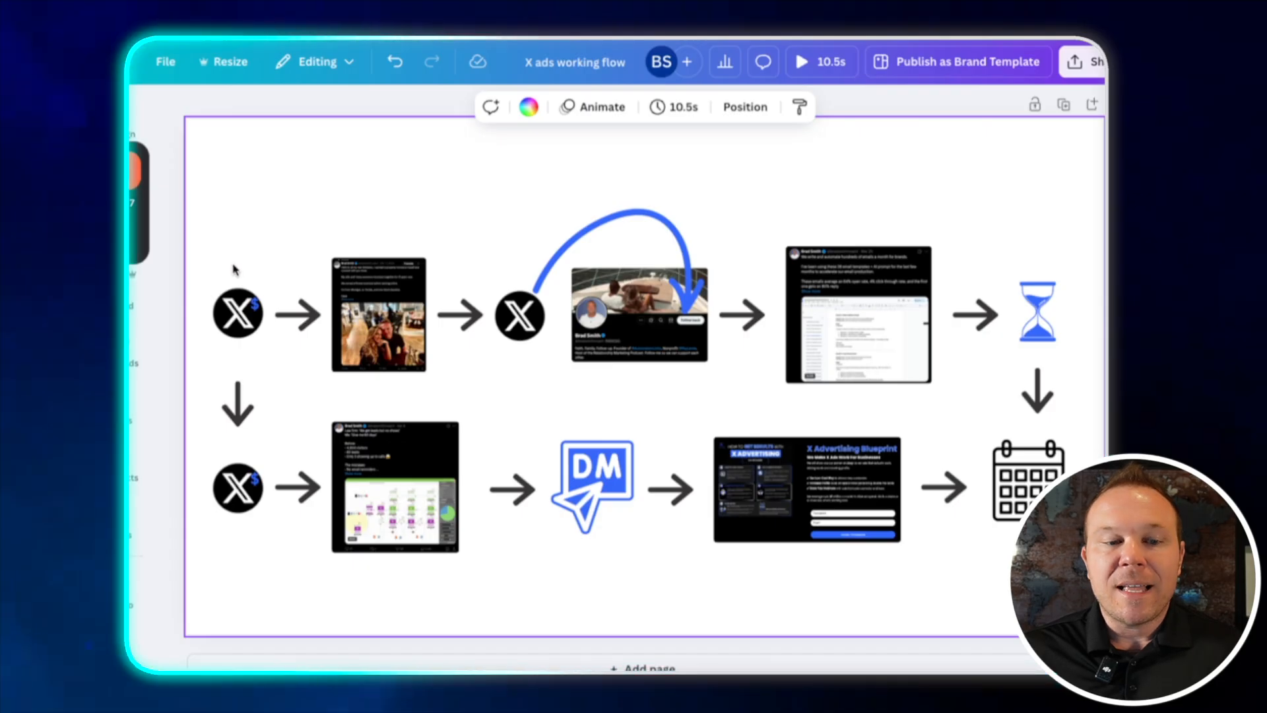
left_click(255, 443)
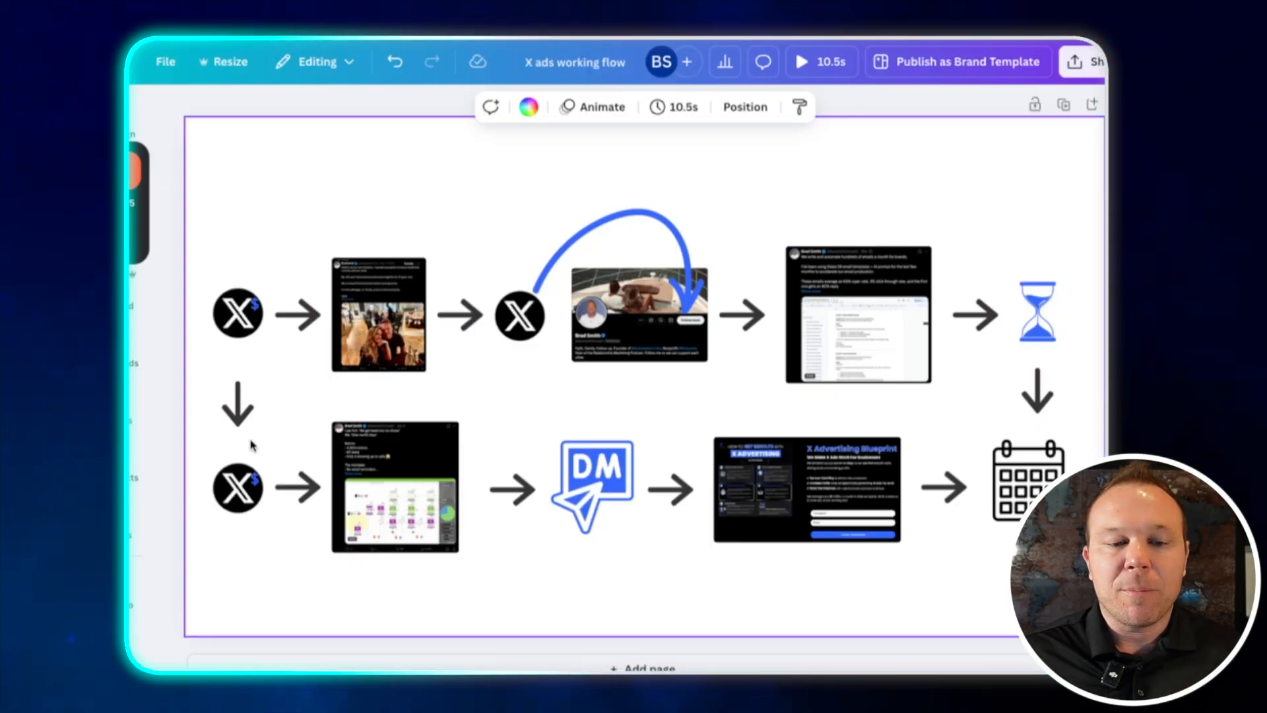
left_click(387, 406)
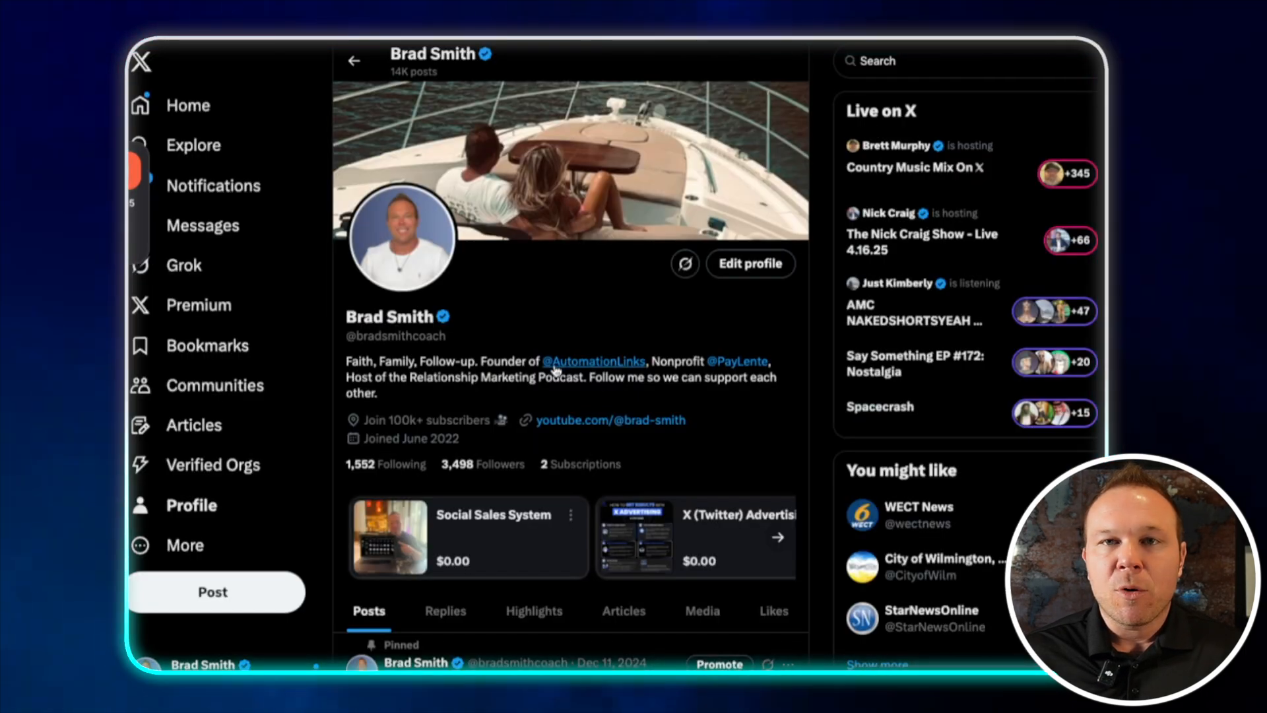
scroll(554, 371, "down", 8)
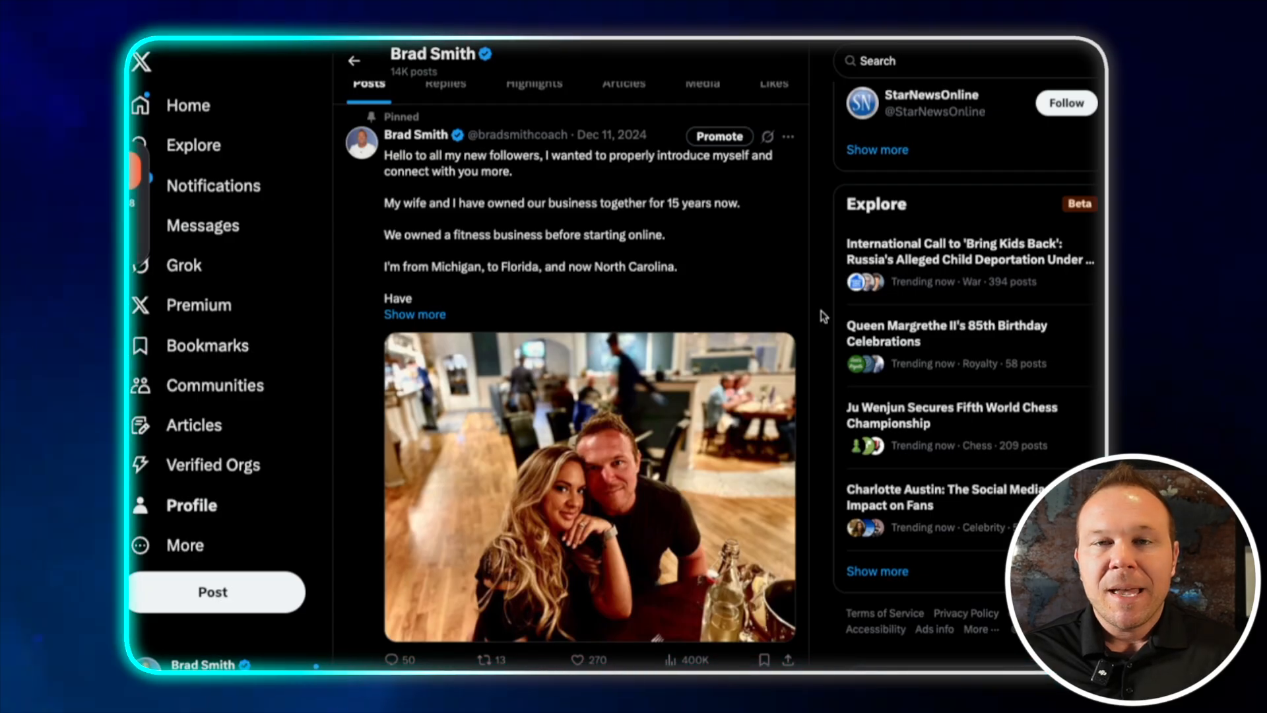
scroll(821, 311, "down", 2)
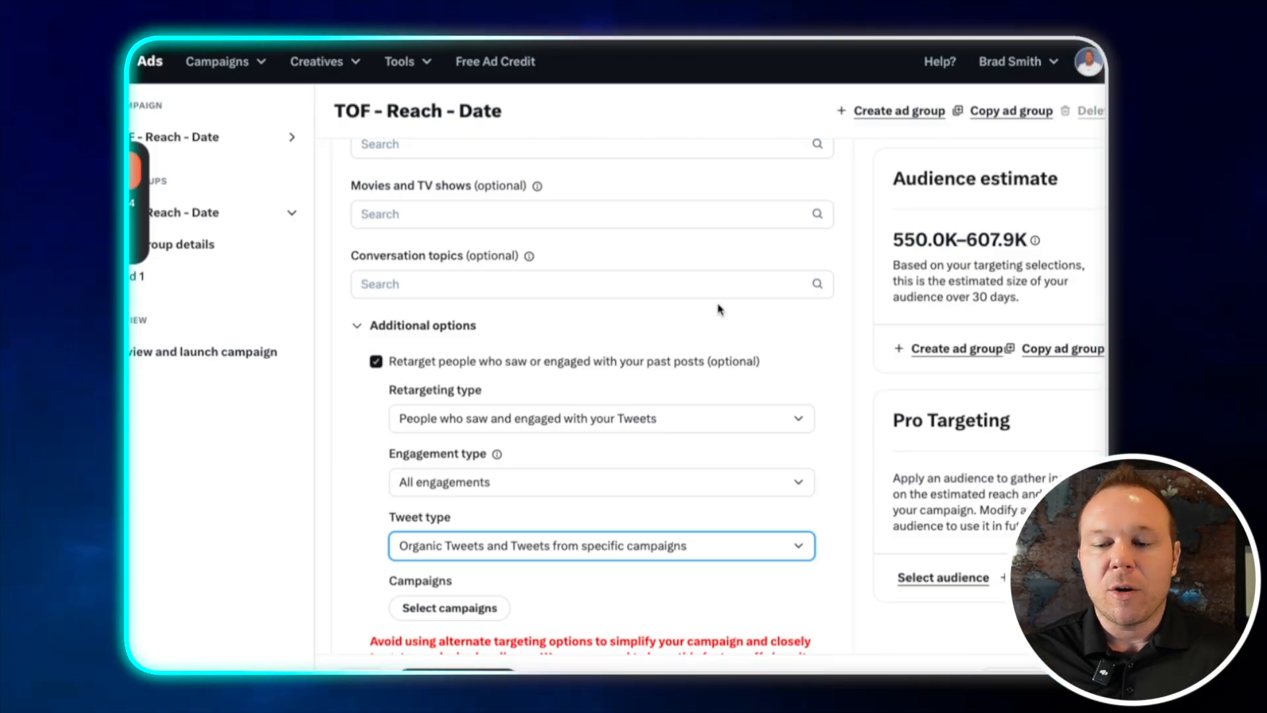
Turn off post retargeting and continue to the ad details
left_click(375, 363)
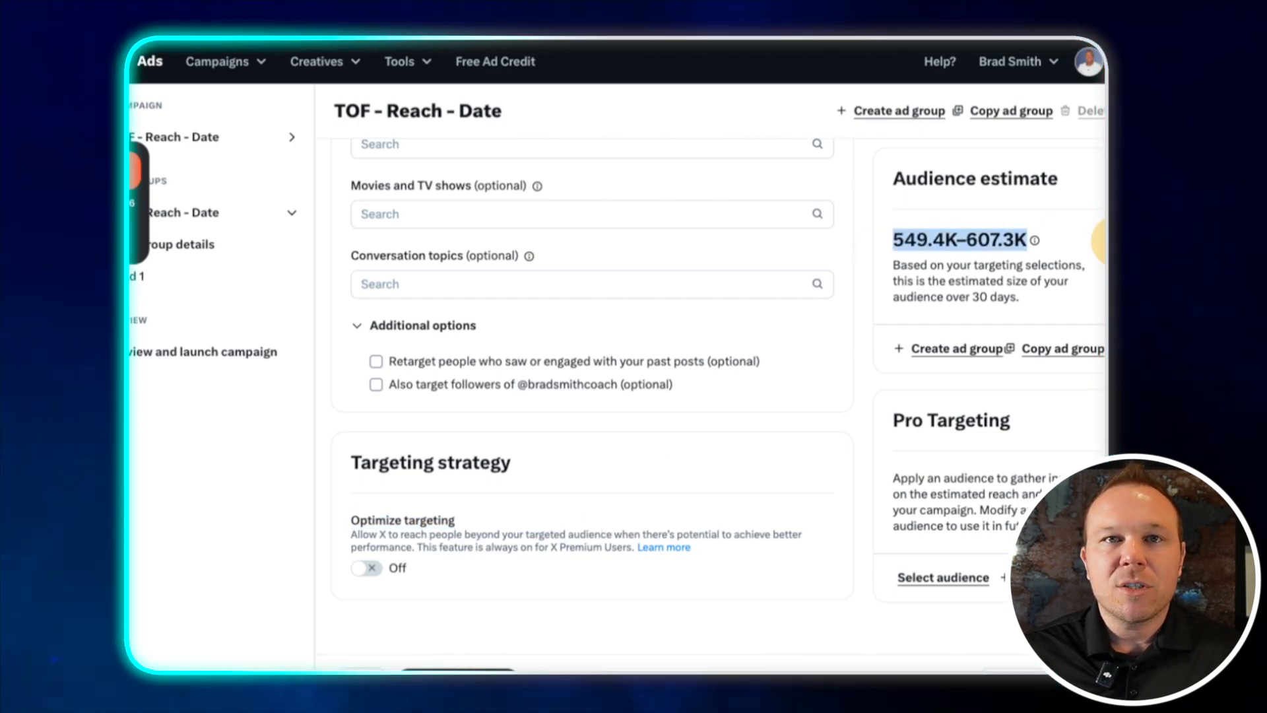
left_click(458, 671)
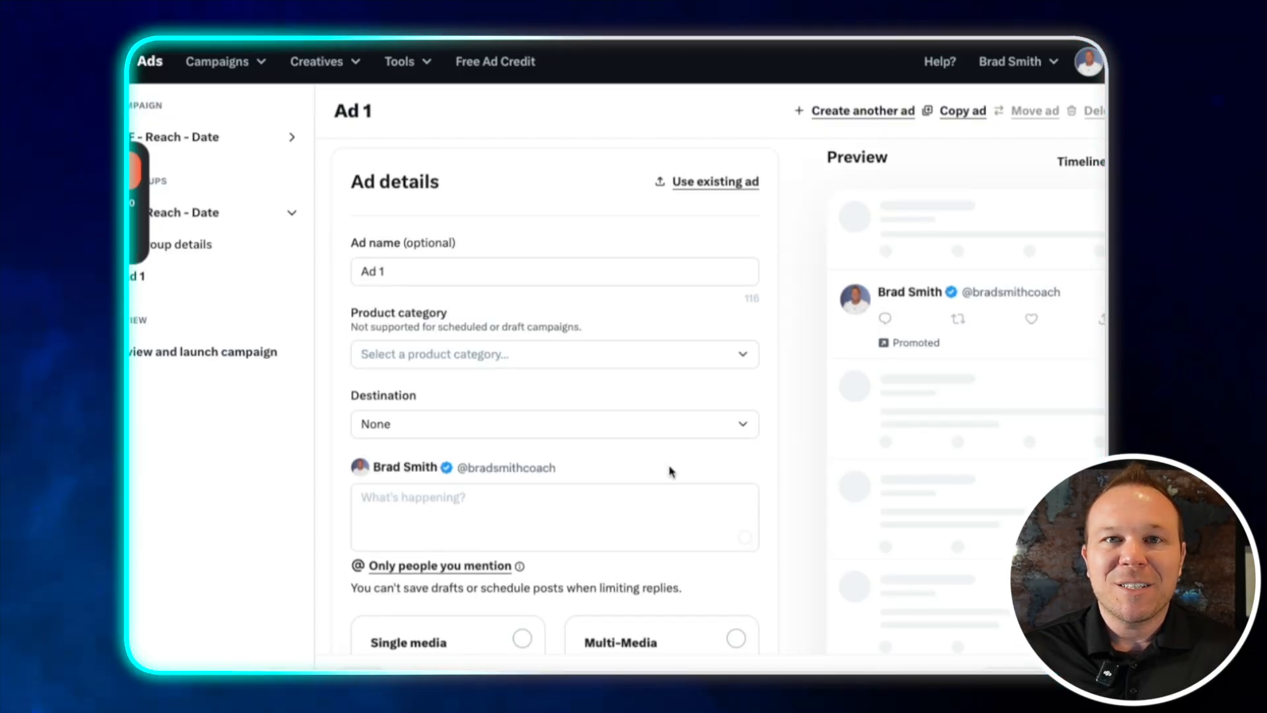
Use the existing "Hello to all my new followers" post as the ad
scroll(668, 469, "down", 1)
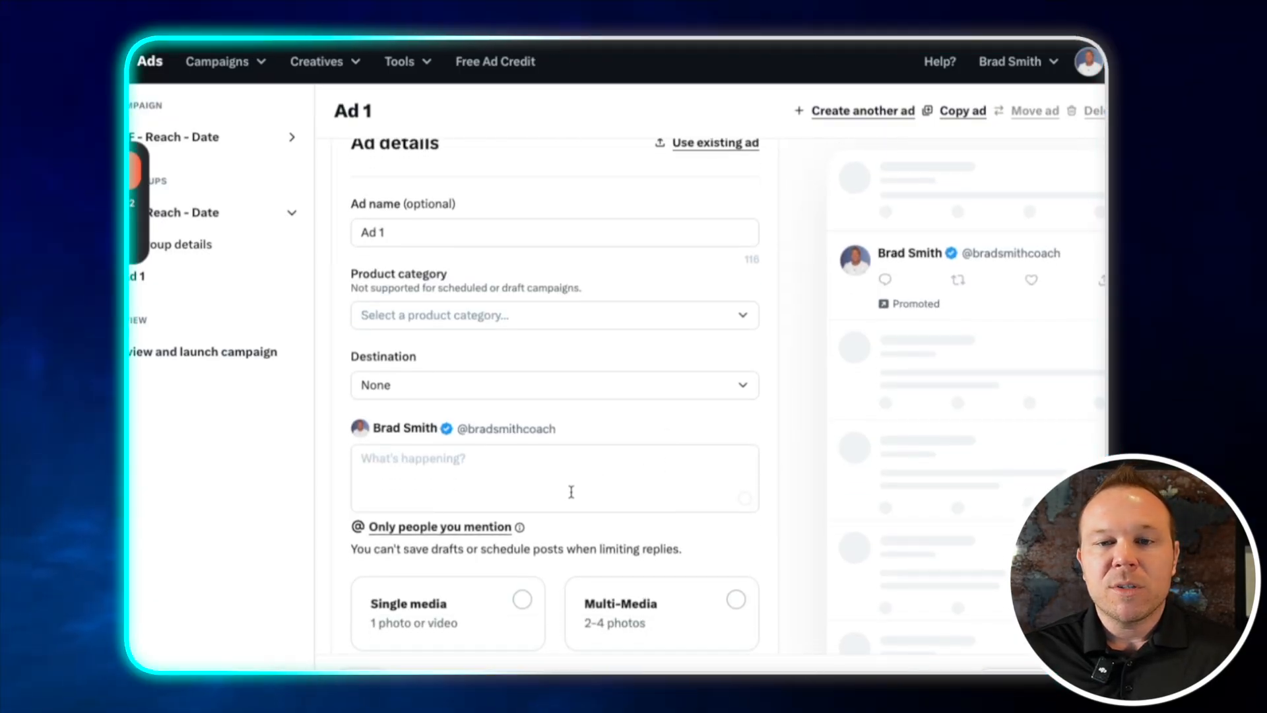
scroll(571, 494, "down", 1)
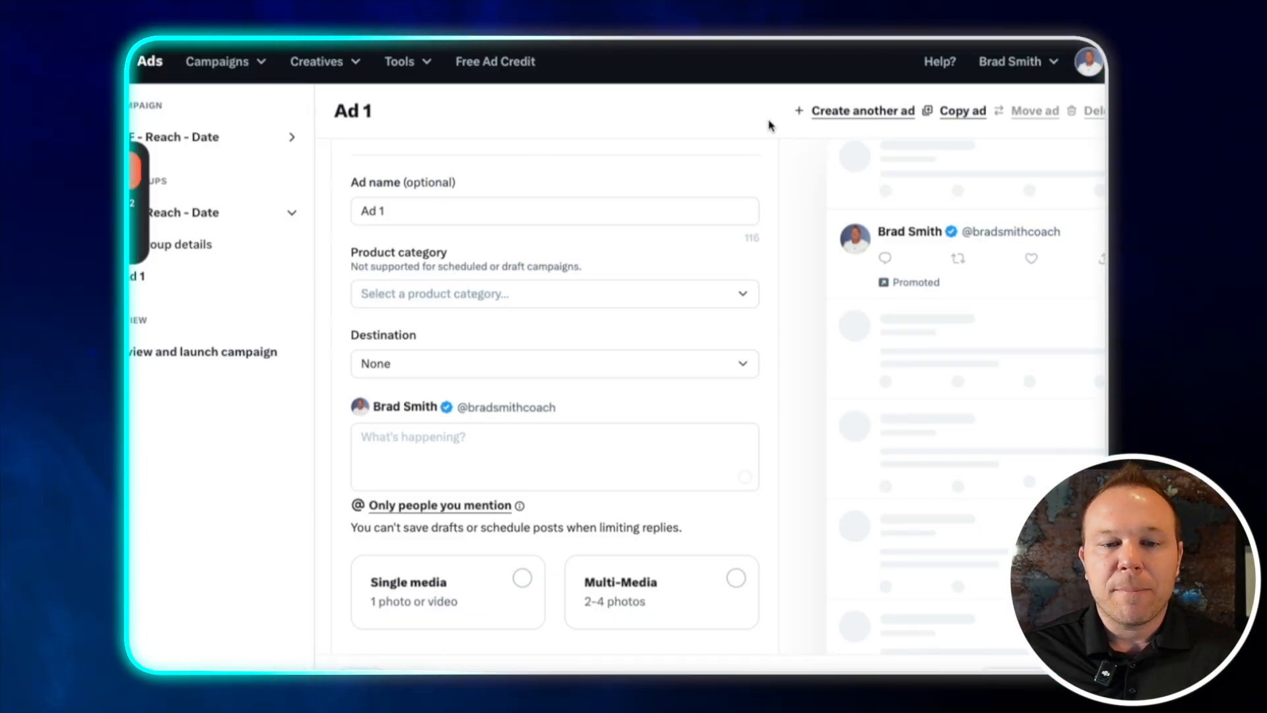
scroll(758, 121, "up", 1)
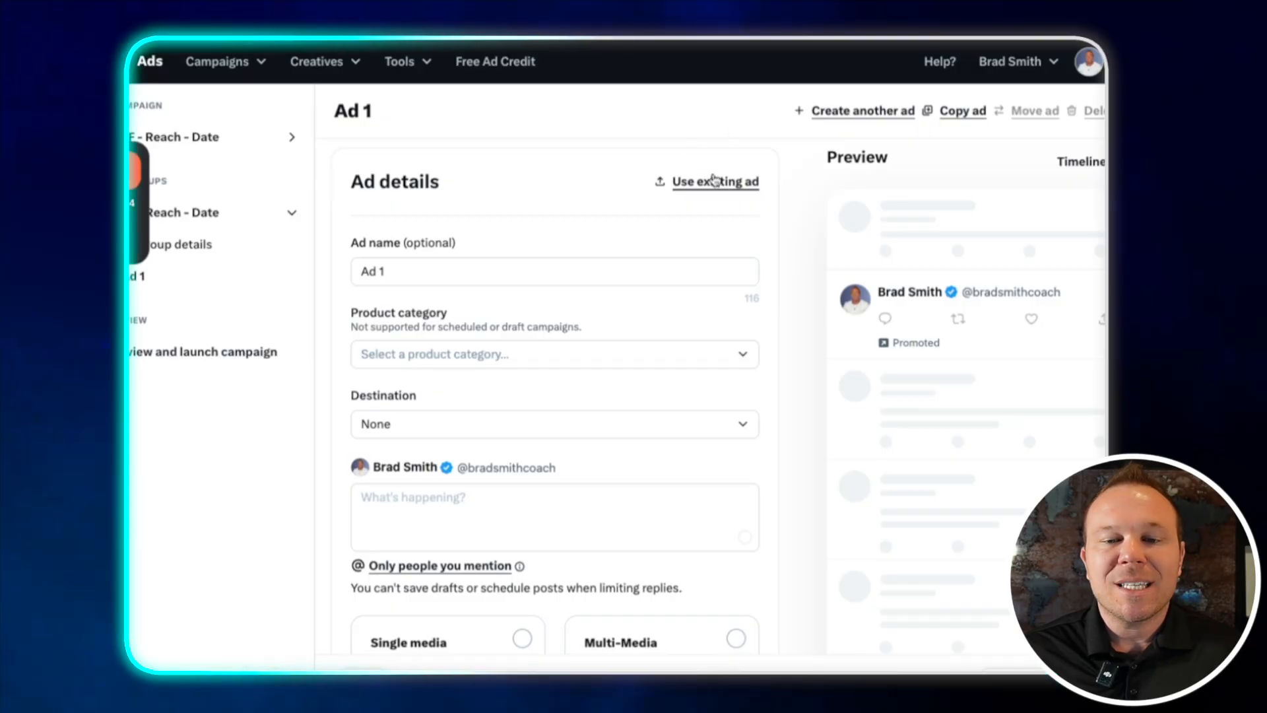
left_click(712, 181)
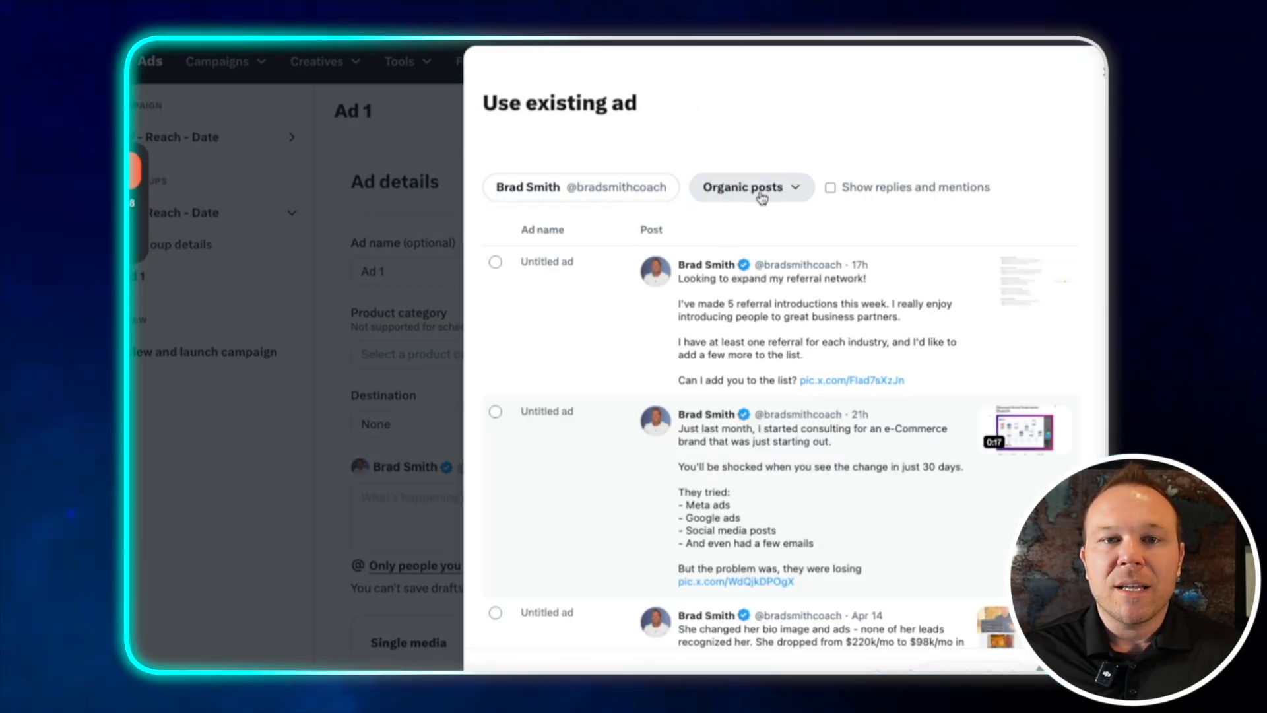
scroll(777, 482, "down", 15)
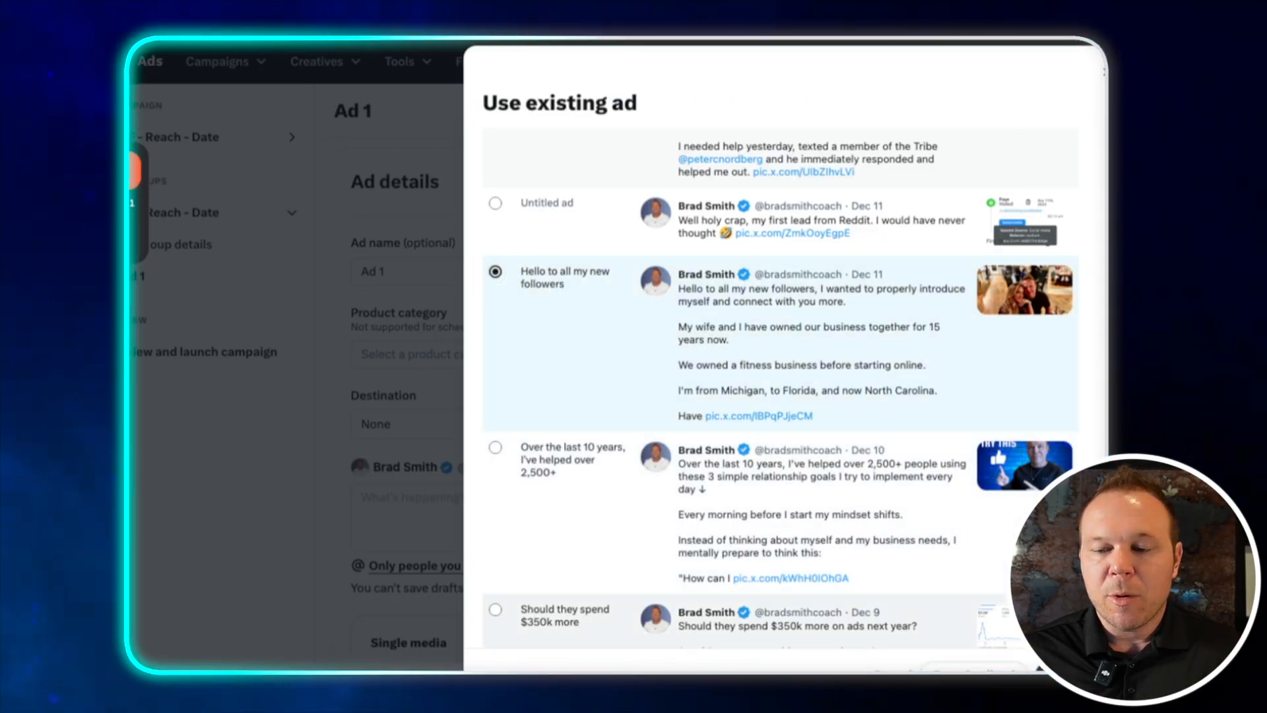
left_click(714, 411)
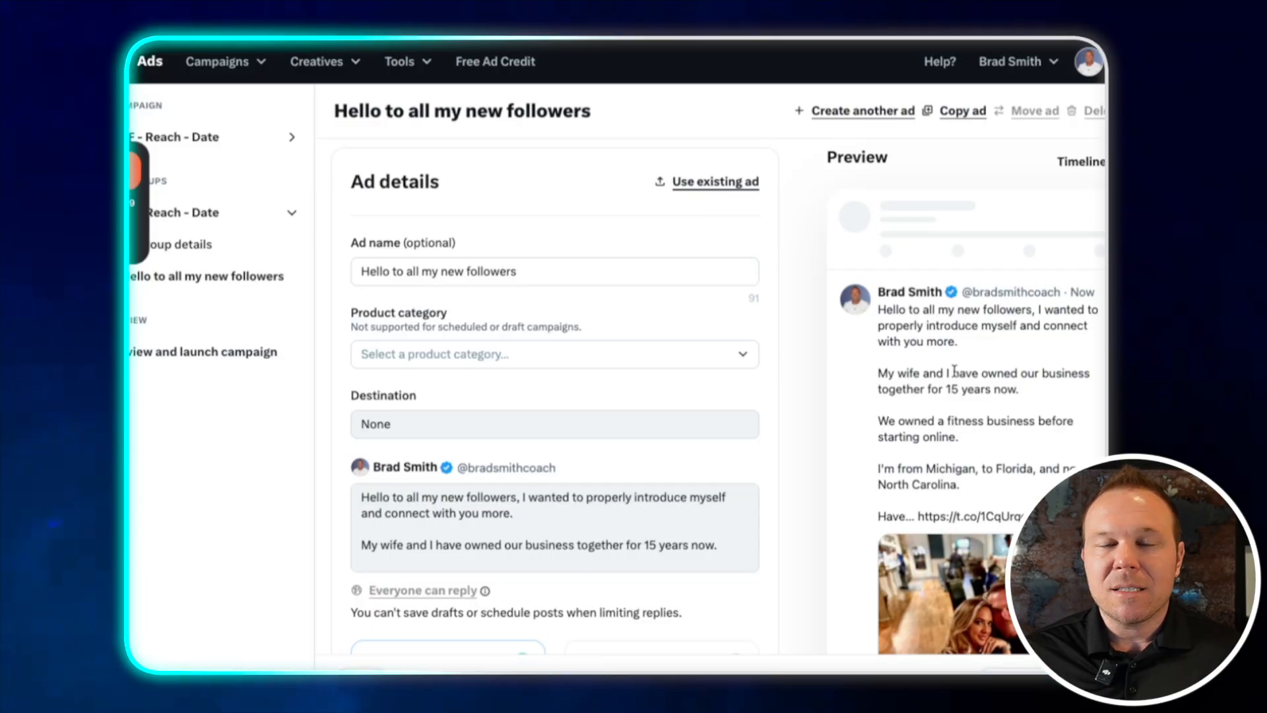
Select and review the ad's post text and media
scroll(775, 396, "down", 3)
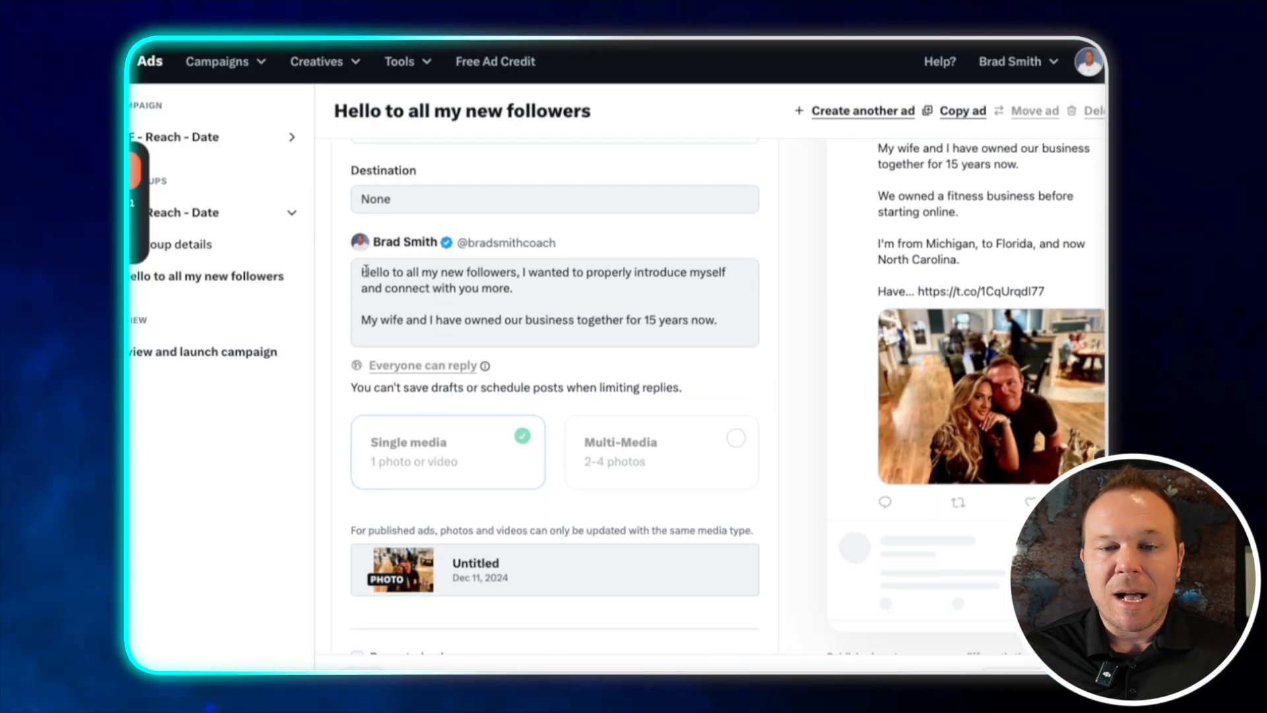
left_click(698, 340)
key("ctrl+a")
scroll(843, 430, "down", 2)
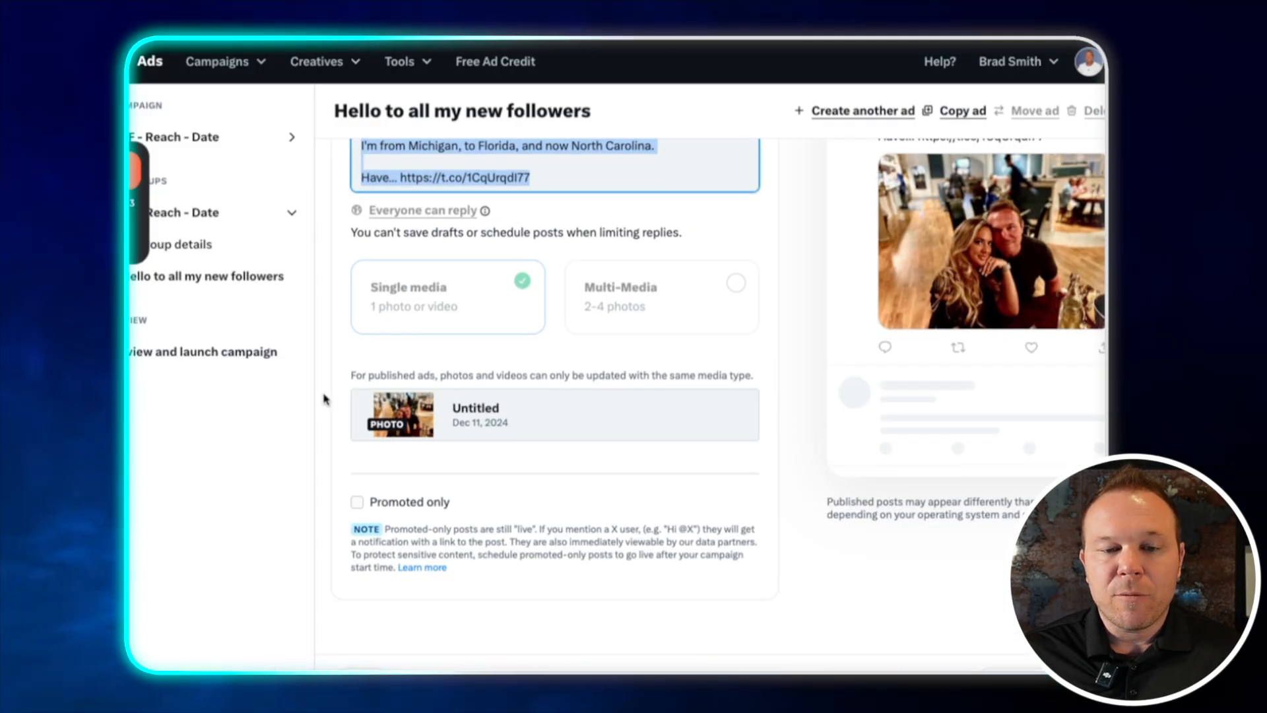
scroll(687, 416, "up", 5)
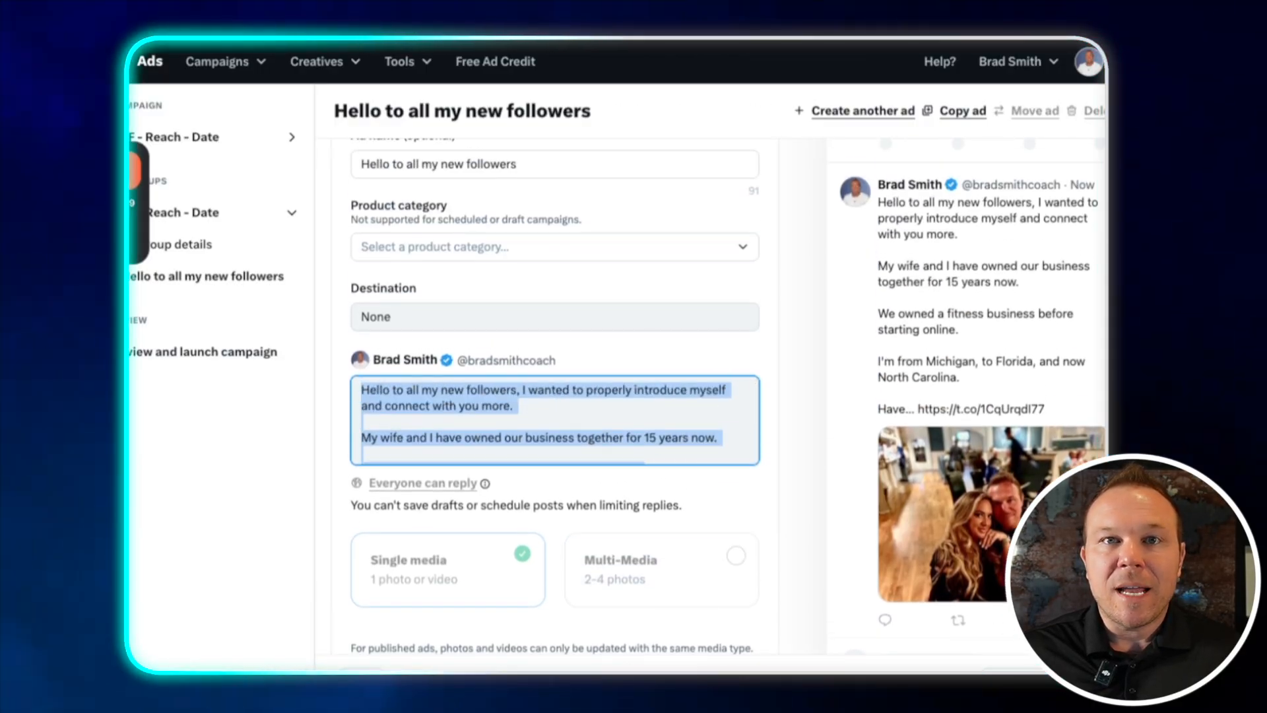
scroll(867, 381, "up", 2)
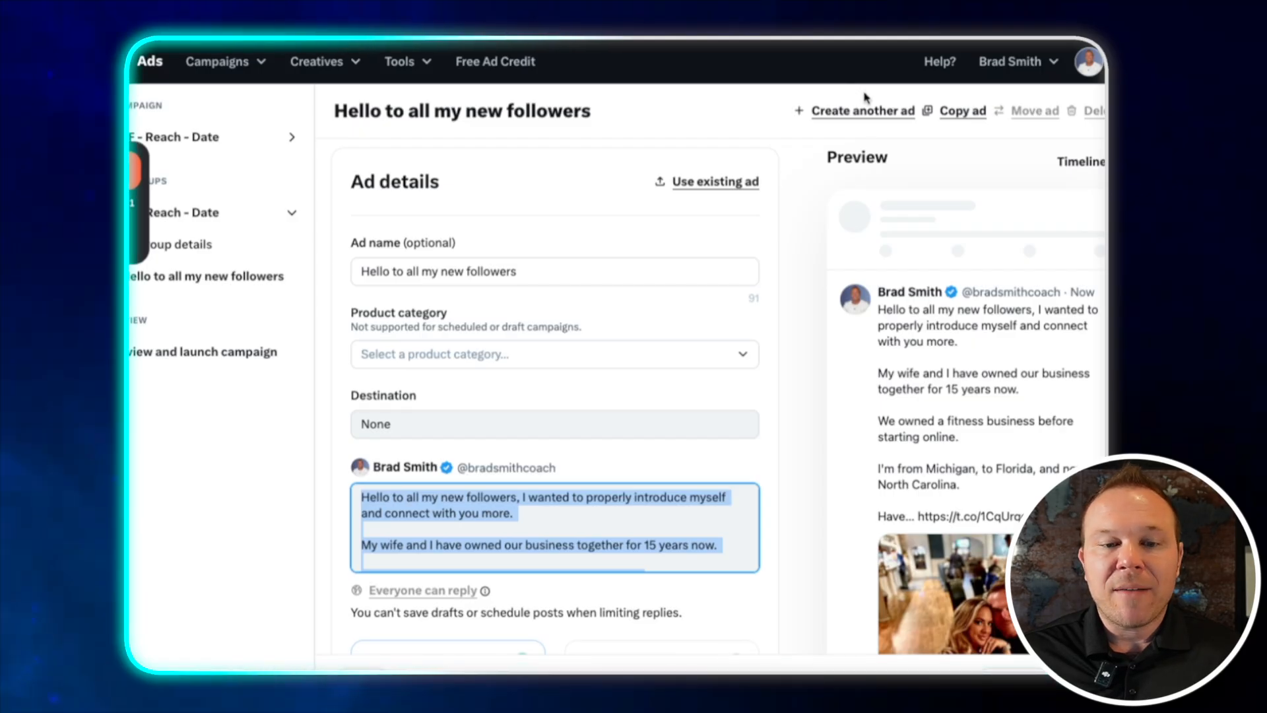
left_click(556, 538)
left_click_drag(707, 543, 370, 496)
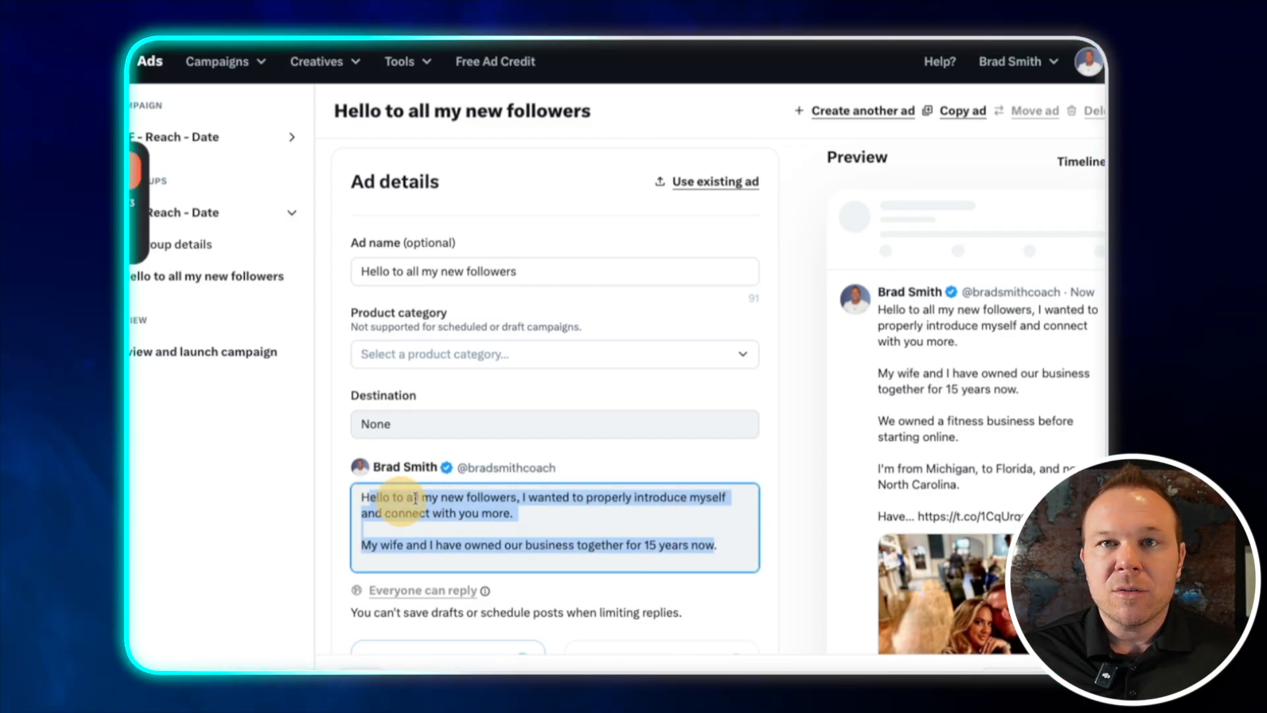
scroll(395, 473, "down", 4)
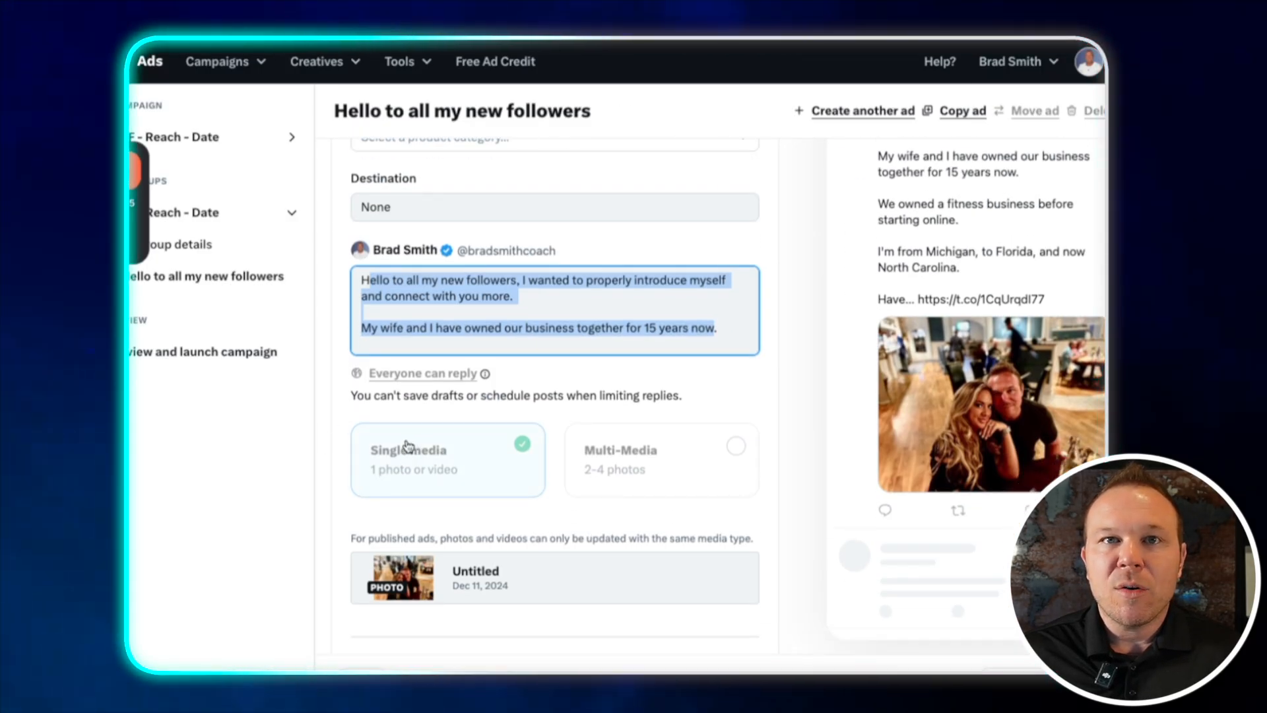